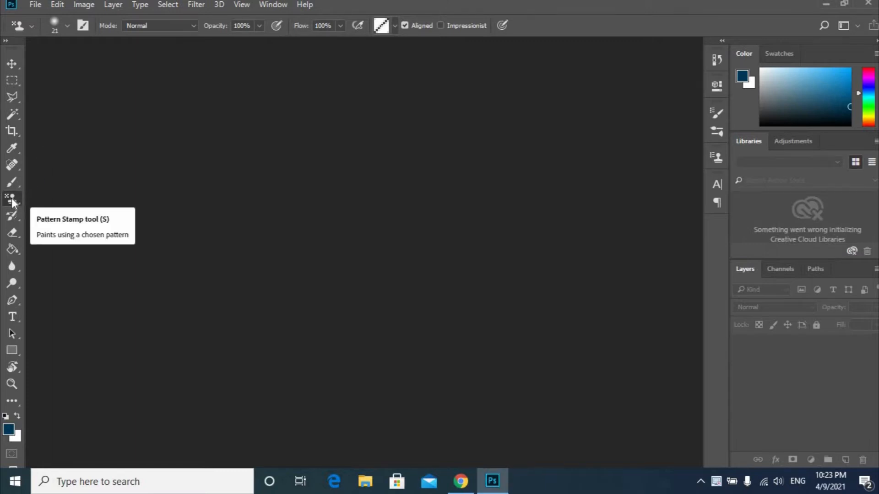
Step: Create a new landscape document, 29.7 x 21 cm at 72 pixels/inch in RGB Color, with the Pattern Stamp tool active
click(13, 202)
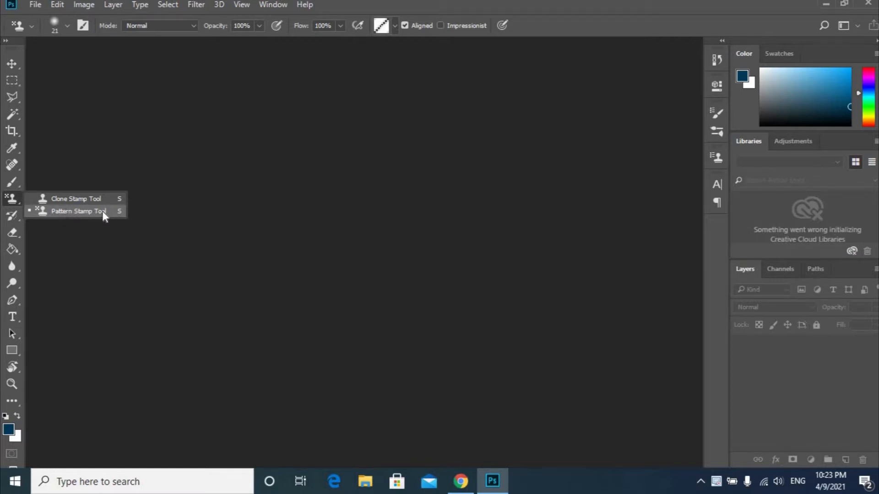
click(143, 212)
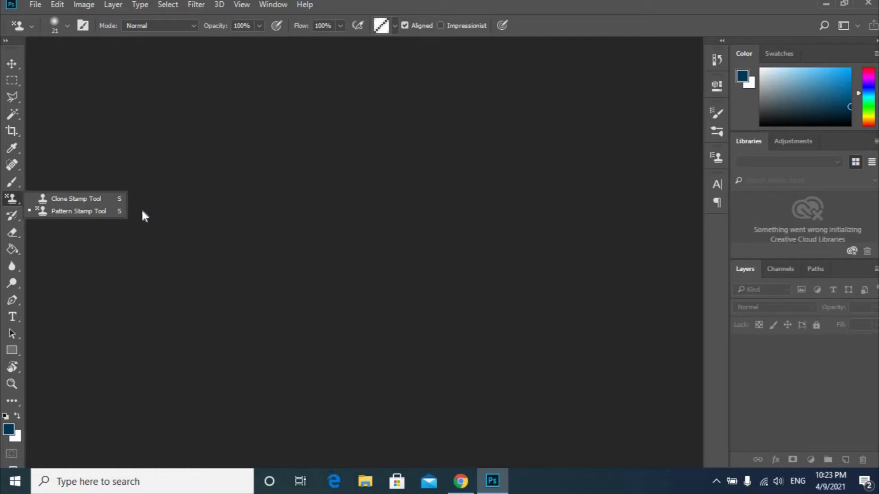
click(35, 6)
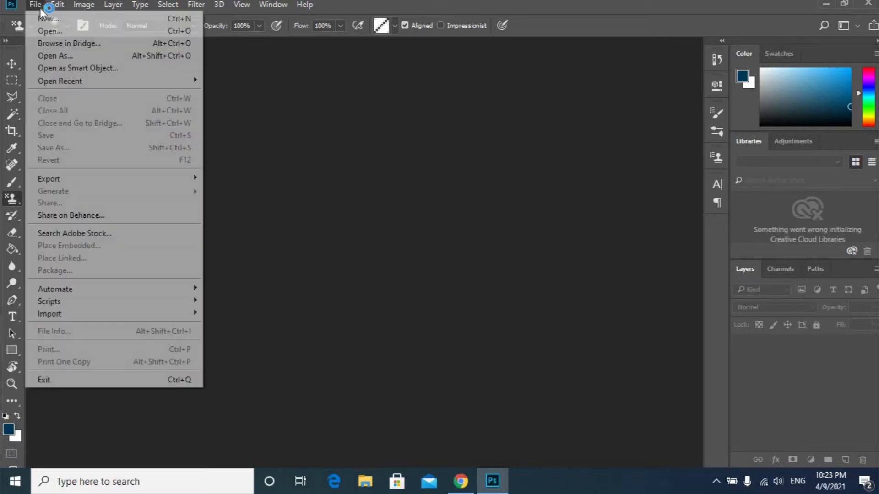
click(54, 21)
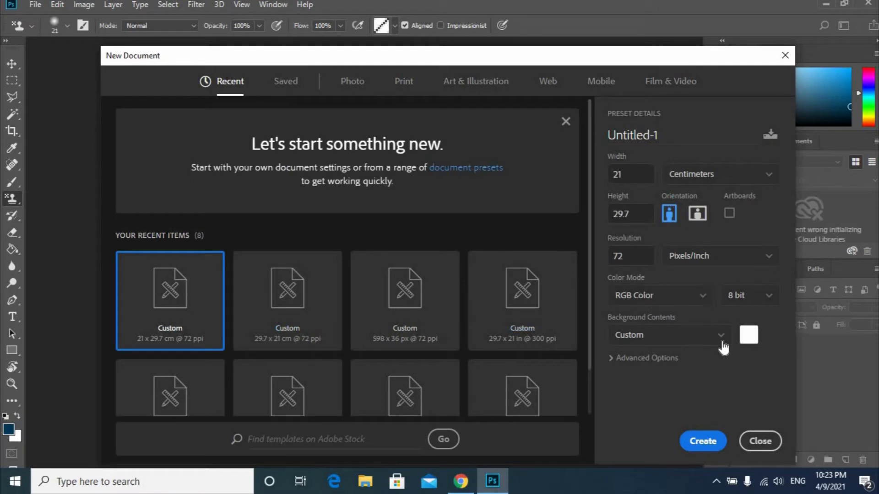
click(697, 213)
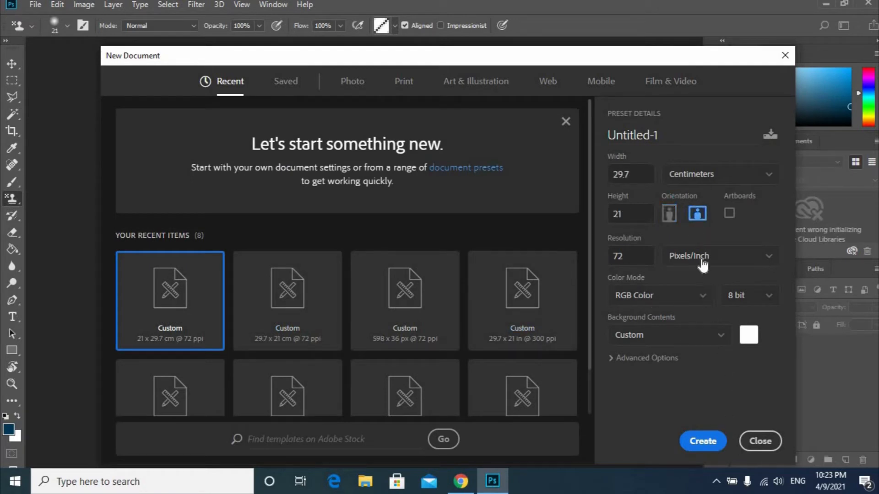
click(704, 443)
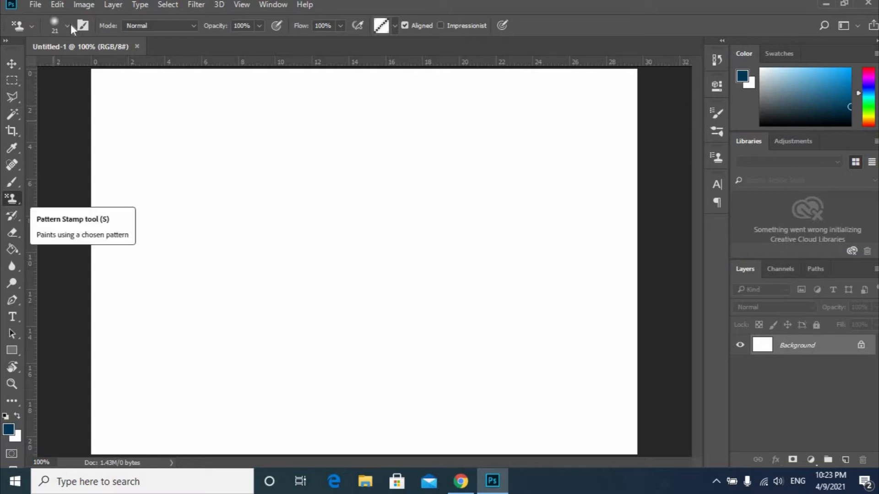
Step: Paint the yellow flower pattern across the upper middle of the canvas using a soft round 21 px Pattern Stamp brush
click(67, 26)
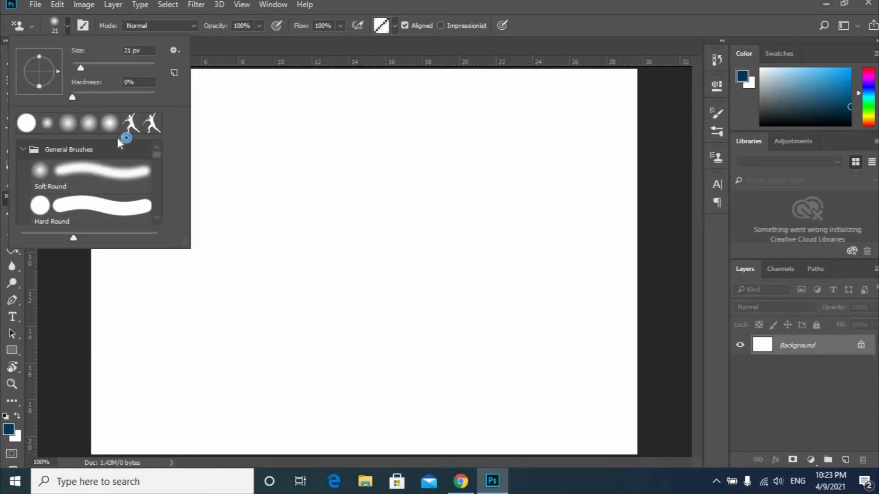
click(90, 125)
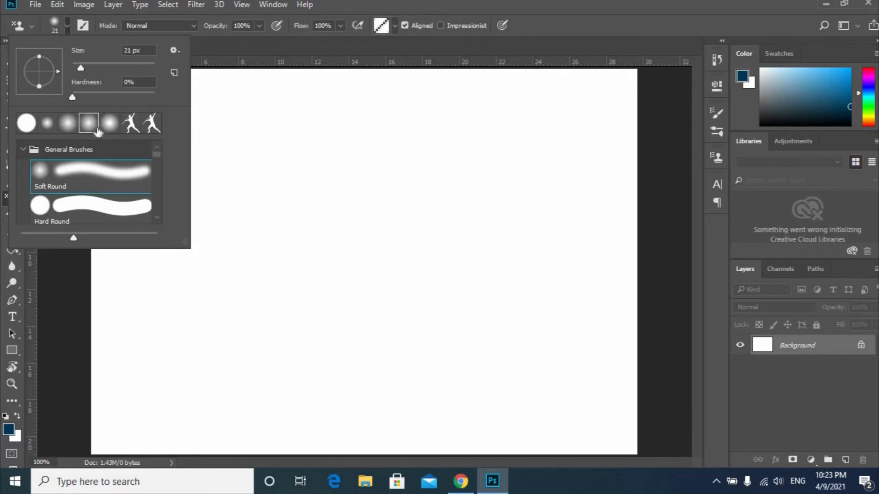
click(537, 47)
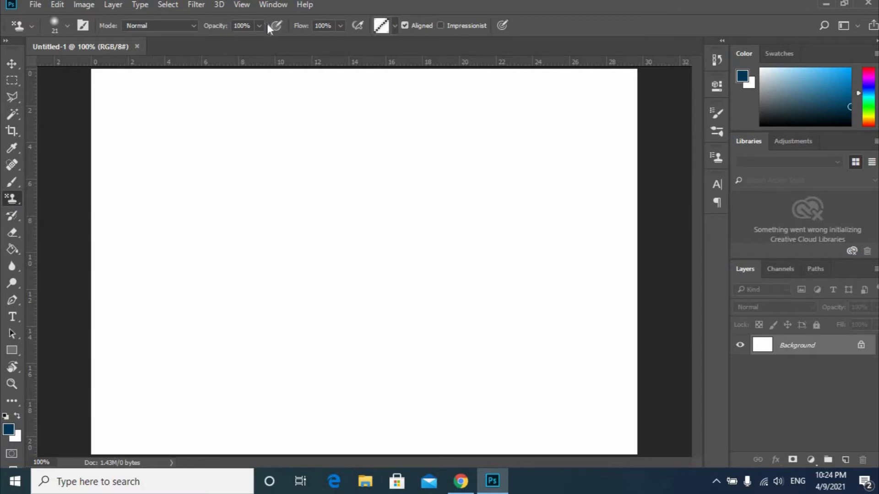
click(393, 26)
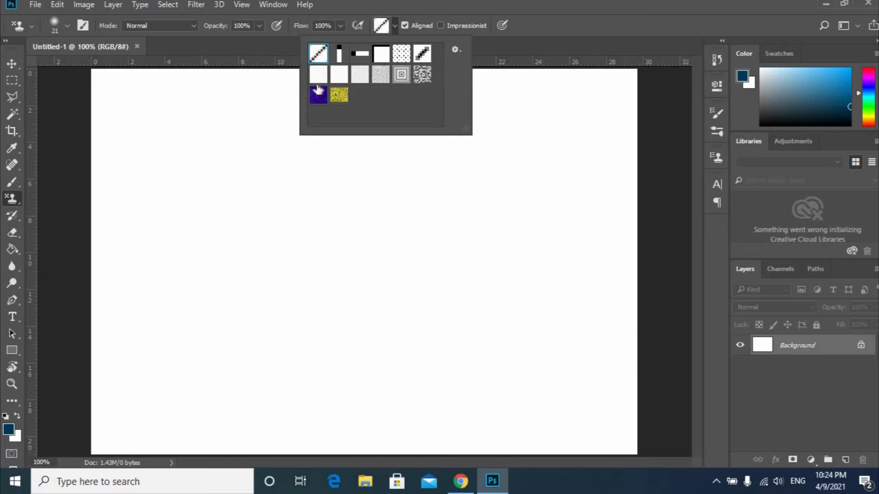
click(339, 97)
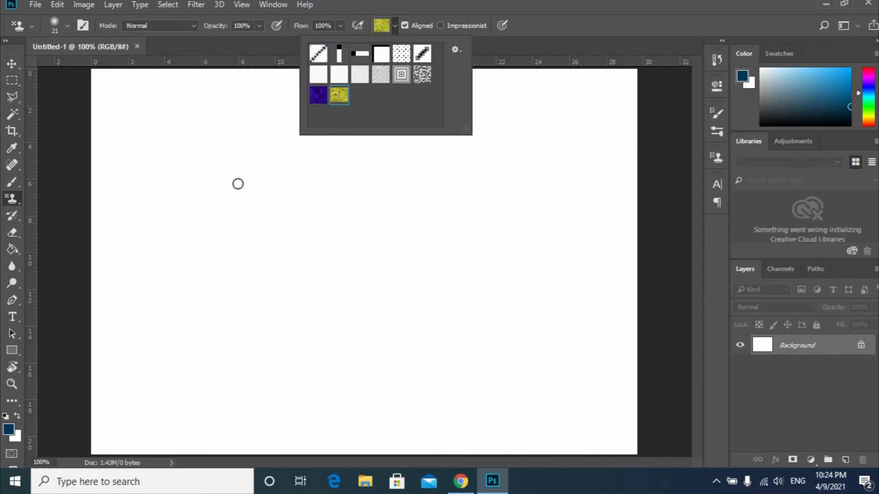
drag(238, 182, 286, 173)
mouse_move(222, 197)
mouse_down()
mouse_move(353, 183)
mouse_move(294, 208)
mouse_move(236, 211)
mouse_move(357, 211)
mouse_move(284, 229)
mouse_move(389, 204)
mouse_move(442, 218)
mouse_move(385, 196)
mouse_move(453, 147)
mouse_move(317, 162)
mouse_move(324, 153)
mouse_move(238, 179)
mouse_move(242, 157)
mouse_move(229, 148)
mouse_up()
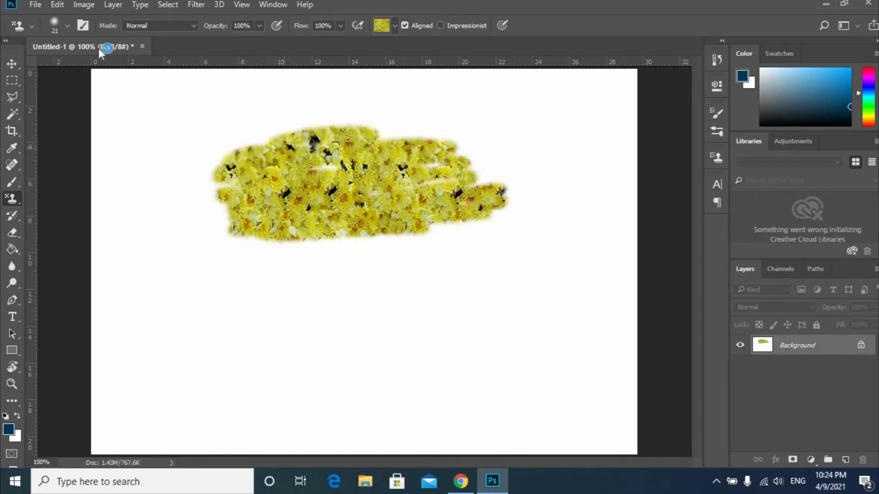
Step: Enlarge the brush to 78 px and paint the flower pattern over most of the canvas's upper half
click(68, 25)
drag(81, 67, 104, 67)
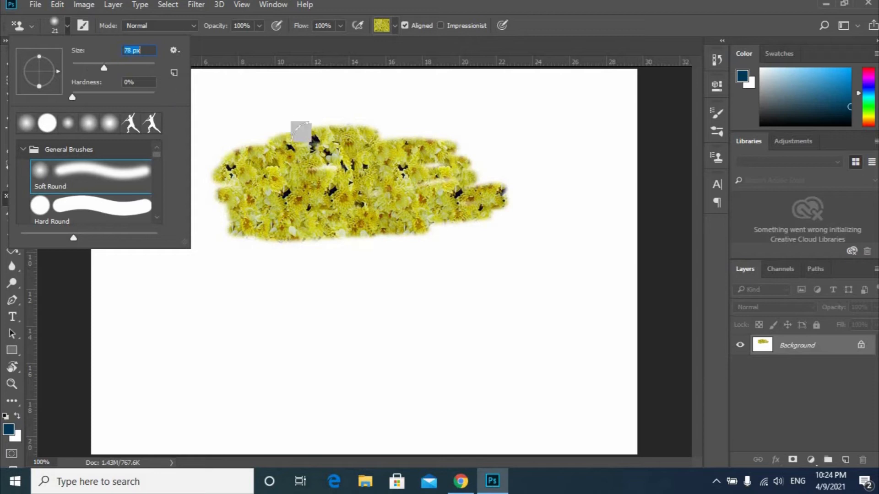
mouse_move(286, 113)
mouse_down()
mouse_move(243, 156)
mouse_move(186, 131)
mouse_move(226, 186)
mouse_move(215, 240)
mouse_move(177, 270)
mouse_move(235, 245)
mouse_move(320, 270)
mouse_up()
mouse_move(372, 289)
mouse_down()
mouse_move(304, 265)
mouse_move(453, 125)
mouse_move(498, 210)
mouse_move(428, 136)
mouse_move(367, 112)
mouse_move(122, 108)
mouse_move(107, 152)
mouse_move(176, 194)
mouse_move(117, 207)
mouse_up()
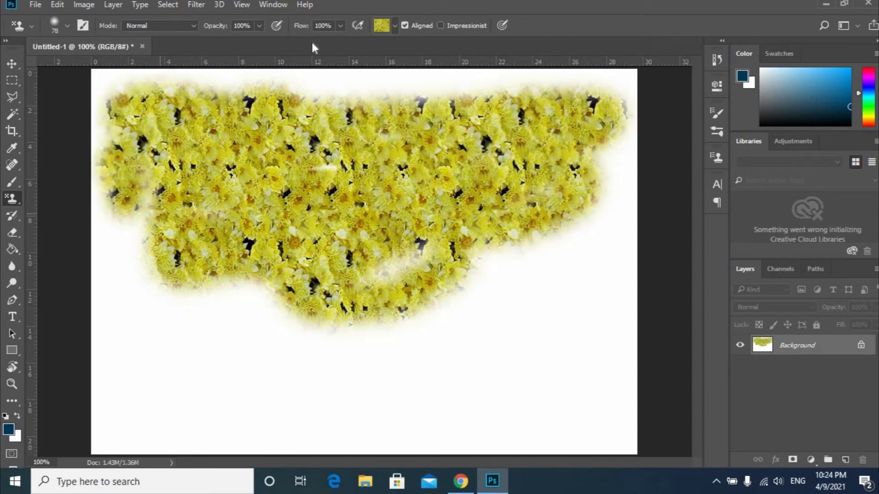
Step: Lower the stamp opacity to 72% and extend the flower pattern to the canvas's upper corners and below the painted area
click(259, 27)
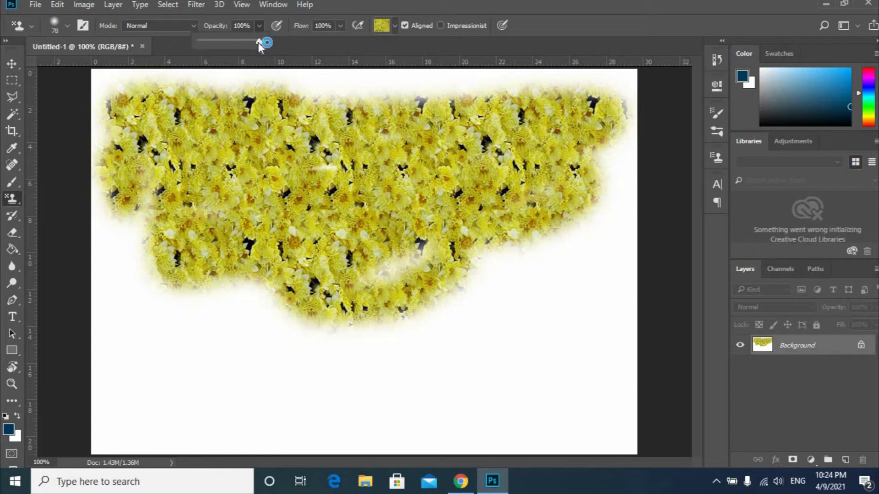
drag(245, 44, 243, 43)
mouse_move(467, 294)
mouse_down()
mouse_move(441, 281)
mouse_move(420, 257)
mouse_move(384, 294)
mouse_move(309, 288)
mouse_move(259, 313)
mouse_move(227, 281)
mouse_move(178, 286)
mouse_move(144, 243)
mouse_move(120, 187)
mouse_move(97, 260)
mouse_move(133, 305)
mouse_move(319, 332)
mouse_move(484, 317)
mouse_move(576, 278)
mouse_move(551, 232)
mouse_move(554, 262)
mouse_move(588, 193)
mouse_move(614, 69)
mouse_move(99, 77)
mouse_move(438, 87)
mouse_up()
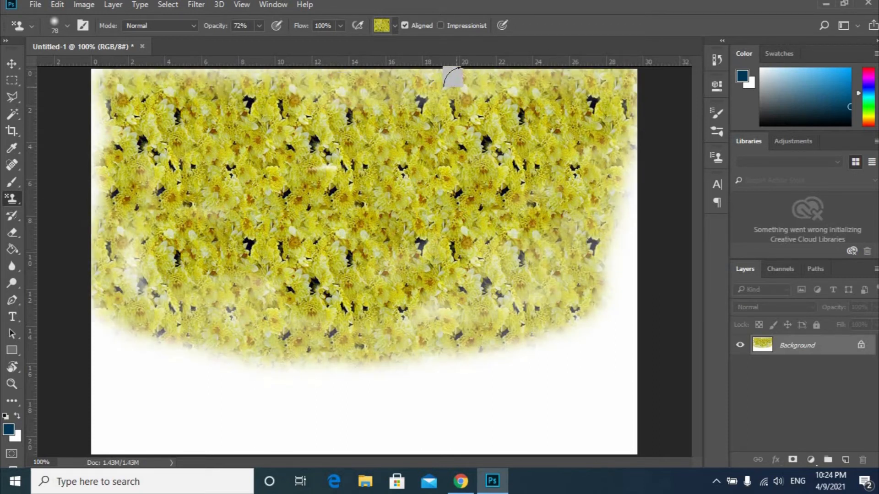
Step: Enable the Impressionist option and paint over the flower pattern and along its lower edge
click(441, 25)
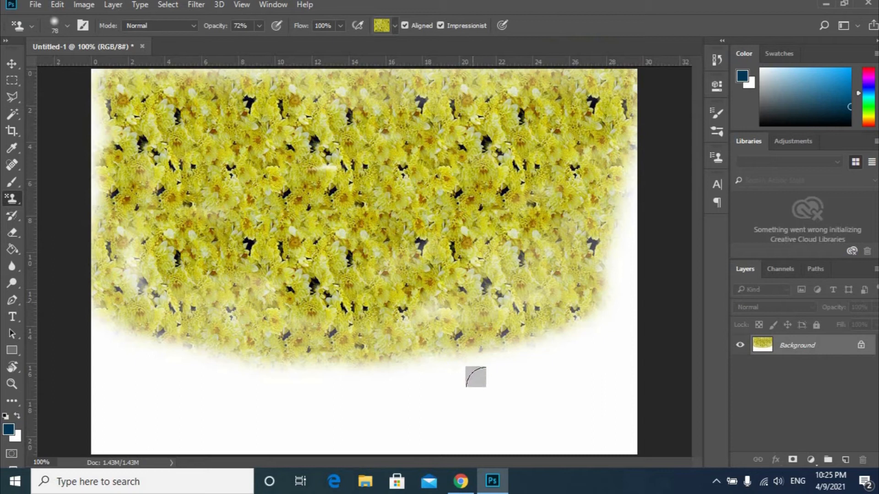
mouse_move(485, 394)
mouse_down()
mouse_move(508, 301)
mouse_move(487, 341)
mouse_move(531, 345)
mouse_move(490, 324)
mouse_move(484, 281)
mouse_move(511, 283)
mouse_move(474, 272)
mouse_move(382, 280)
mouse_move(344, 270)
mouse_move(510, 250)
mouse_move(344, 250)
mouse_move(328, 236)
mouse_move(438, 211)
mouse_move(215, 209)
mouse_move(361, 173)
mouse_move(203, 166)
mouse_move(317, 158)
mouse_move(192, 116)
mouse_move(396, 97)
mouse_move(241, 128)
mouse_move(439, 157)
mouse_move(249, 214)
mouse_move(264, 262)
mouse_move(124, 277)
mouse_move(343, 305)
mouse_move(219, 317)
mouse_move(483, 339)
mouse_move(338, 353)
mouse_move(159, 338)
mouse_move(122, 279)
mouse_move(136, 188)
mouse_move(160, 115)
mouse_move(124, 95)
mouse_move(170, 84)
mouse_move(546, 114)
mouse_move(590, 215)
mouse_move(542, 236)
mouse_move(518, 271)
mouse_move(570, 262)
mouse_move(591, 202)
mouse_move(544, 182)
mouse_move(516, 198)
mouse_up()
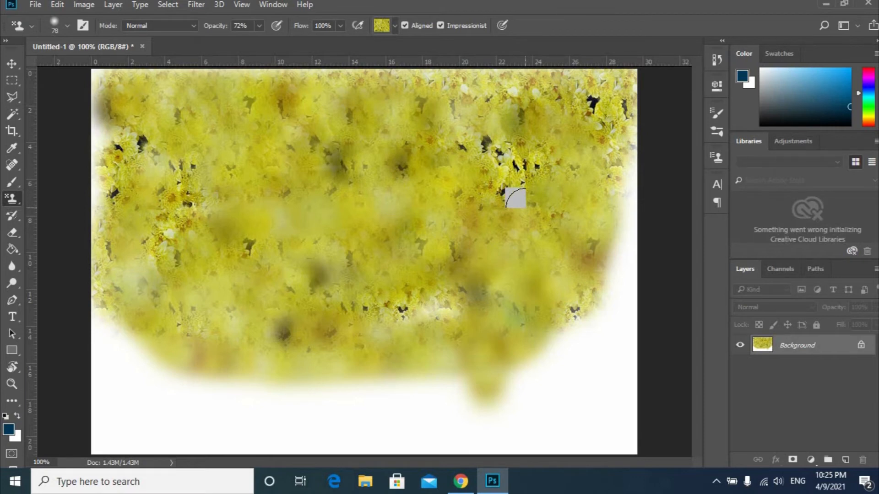
mouse_move(515, 198)
mouse_down()
mouse_move(486, 235)
mouse_move(380, 304)
mouse_move(298, 266)
mouse_move(273, 68)
mouse_up()
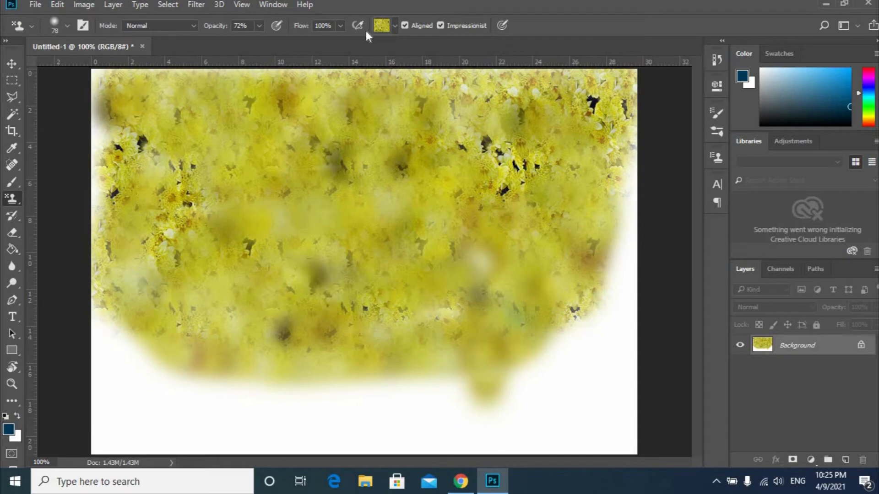
click(395, 26)
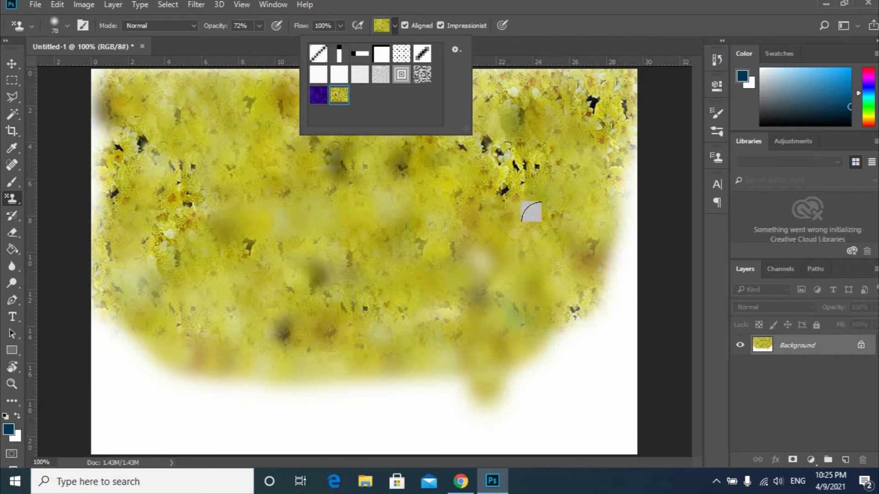
click(509, 211)
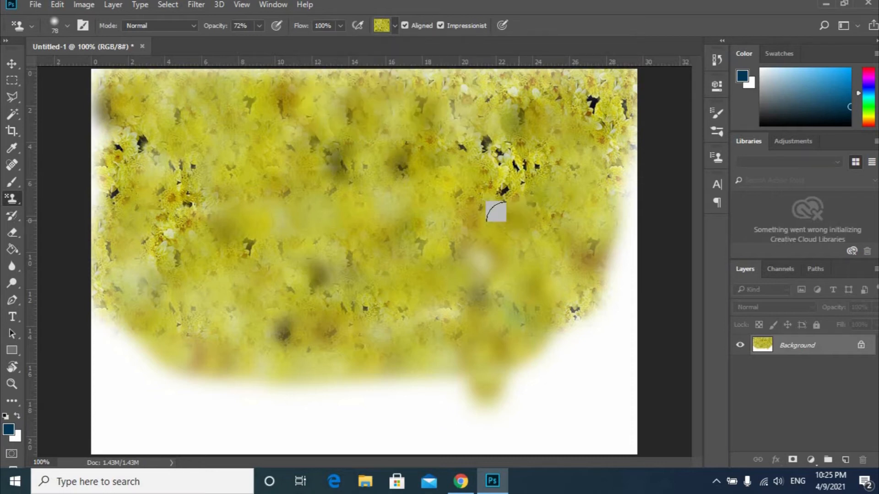
Step: Open the Photoshop logo image 99ad223d30640366b0542eb8da98aba0 from the Downloads folder
click(32, 6)
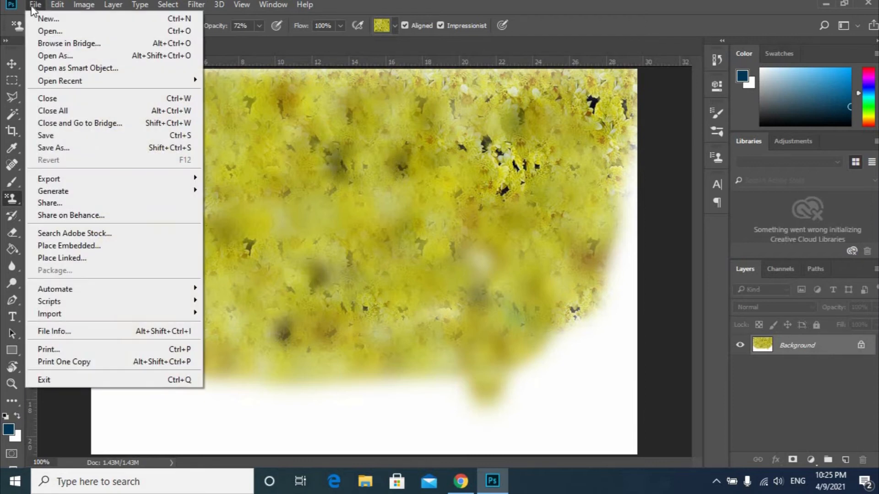
click(39, 30)
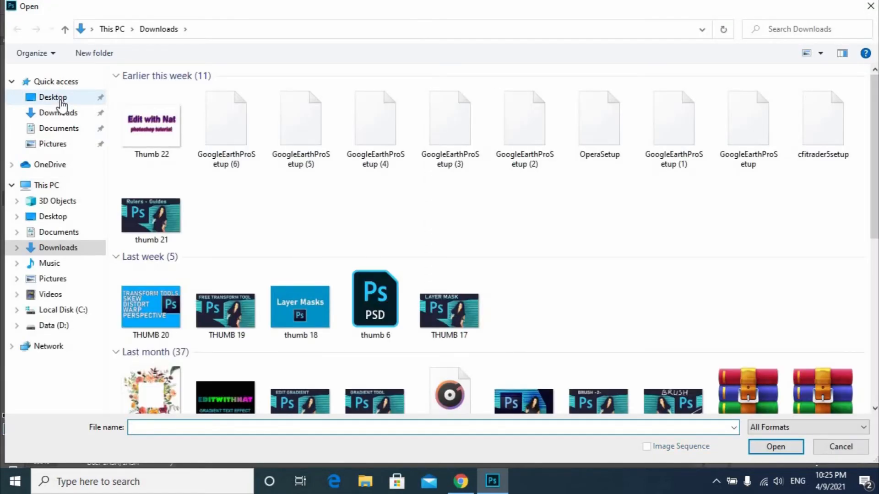
click(63, 101)
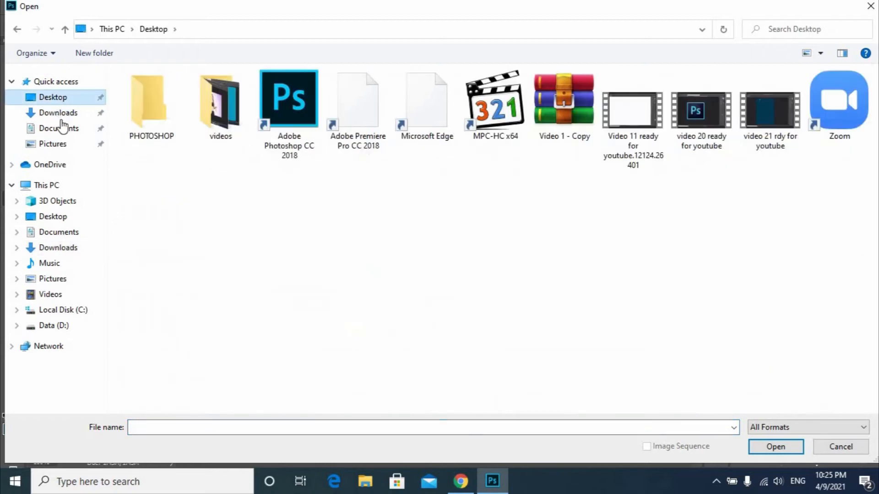
click(69, 113)
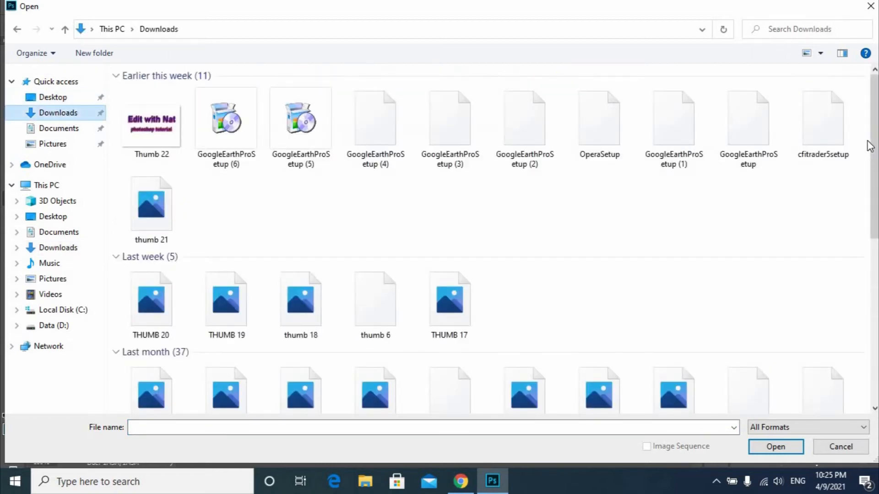
drag(875, 169, 874, 342)
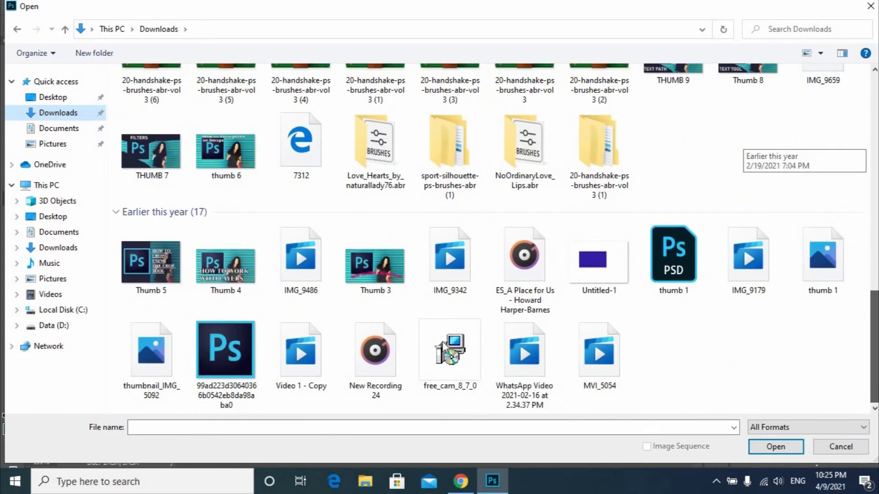
click(238, 352)
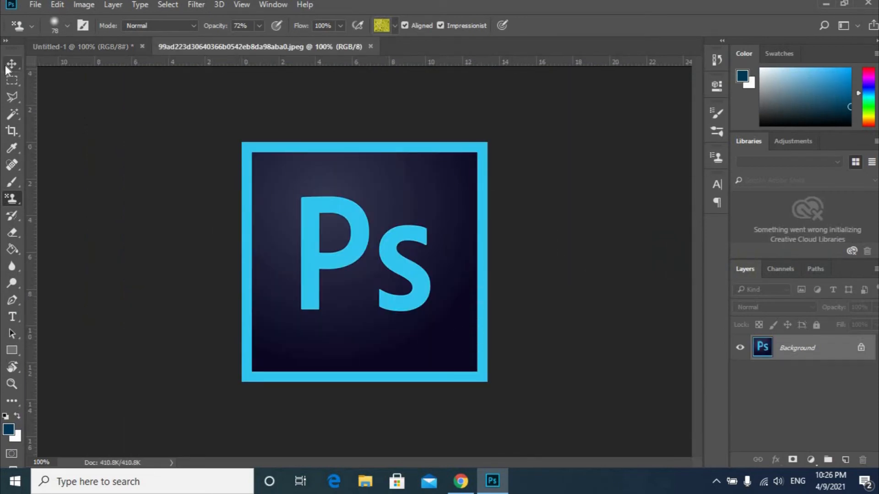
Step: Define the logo image as a pattern named "photoshop logo" and check for it among the available stamp patterns
click(62, 8)
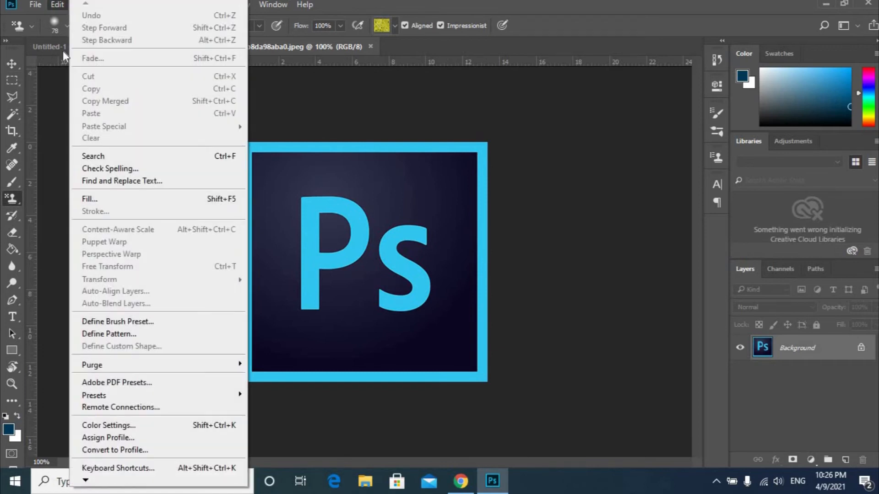
click(171, 335)
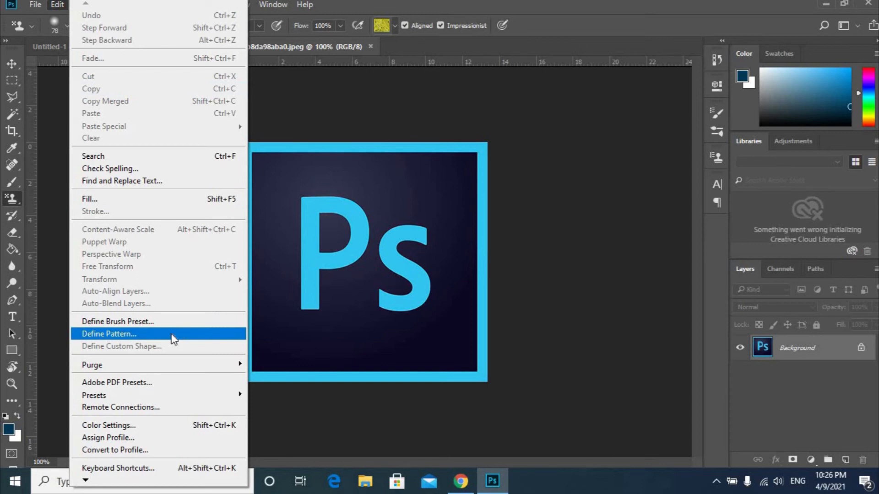
click(173, 339)
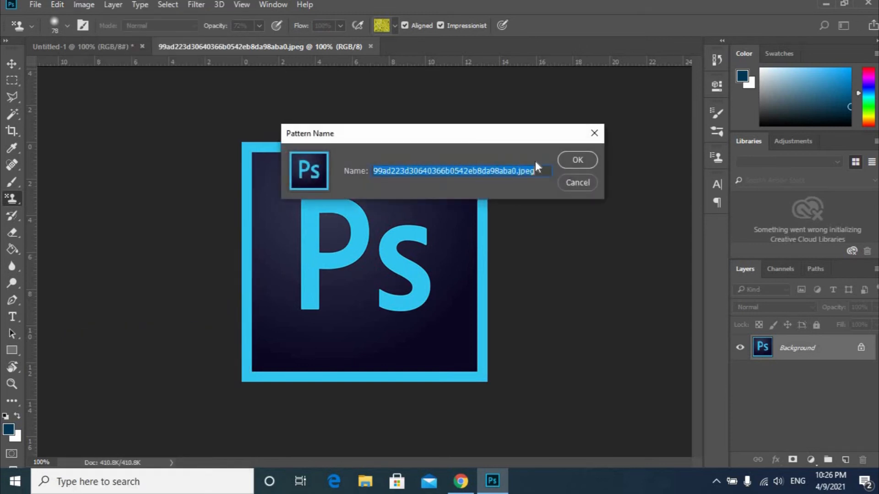
text(photoshop logo)
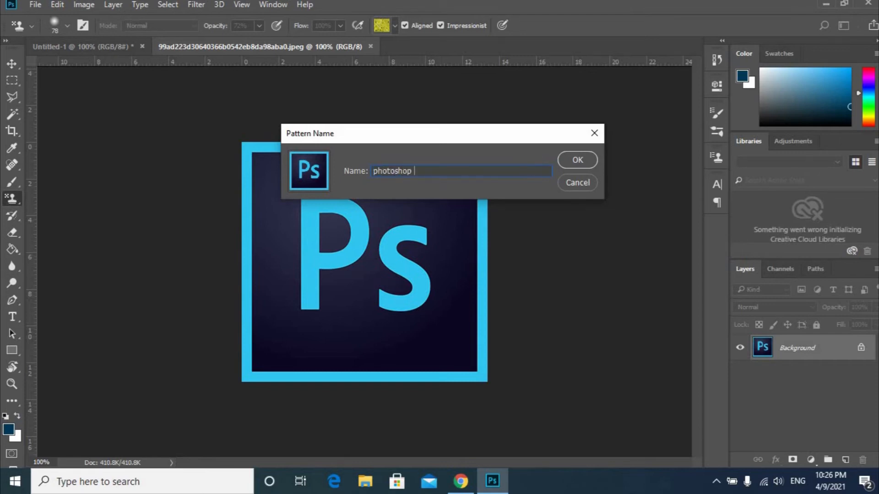
click(578, 160)
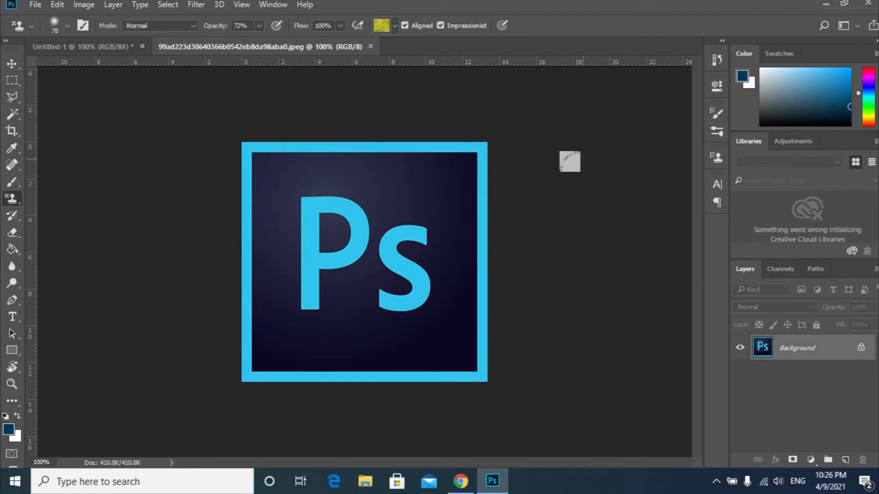
click(396, 26)
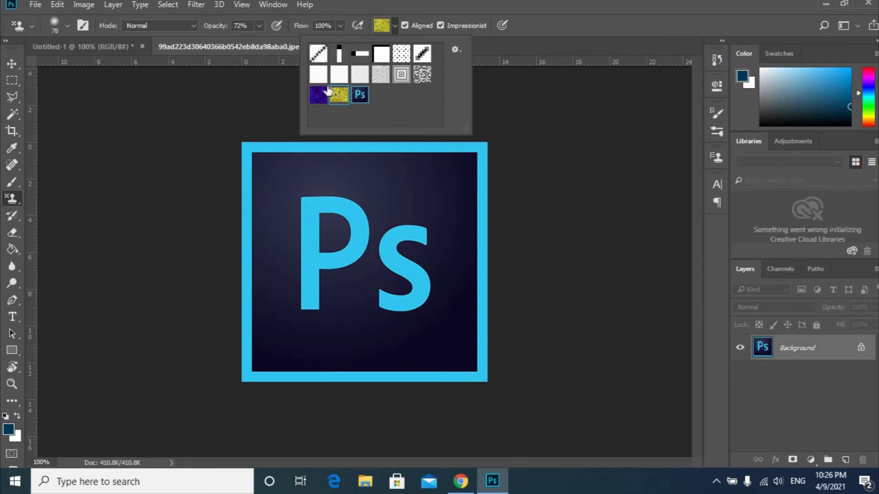
click(580, 25)
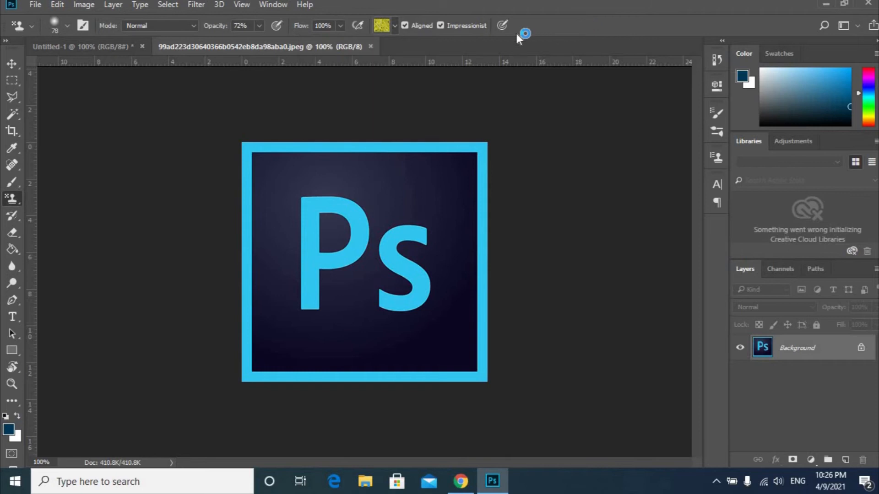
Step: Create a new blank 29.7 x 21 cm landscape document at 72 pixels/inch in RGB Color
click(40, 3)
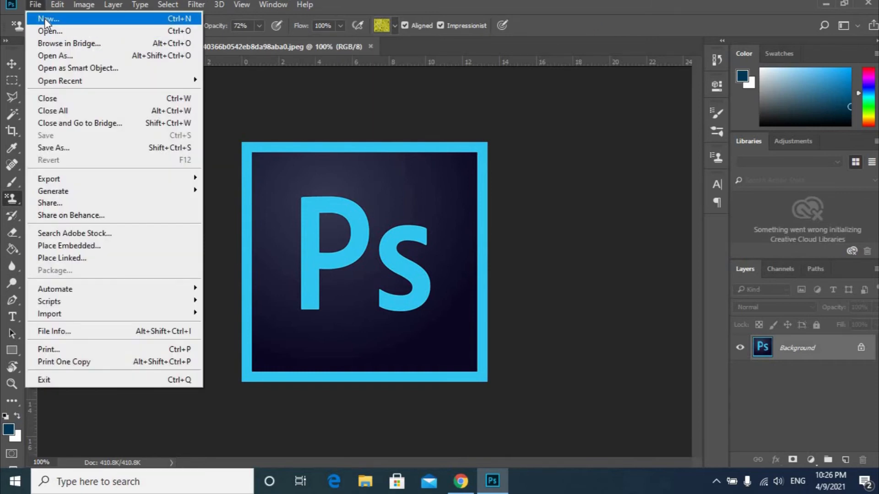
click(45, 18)
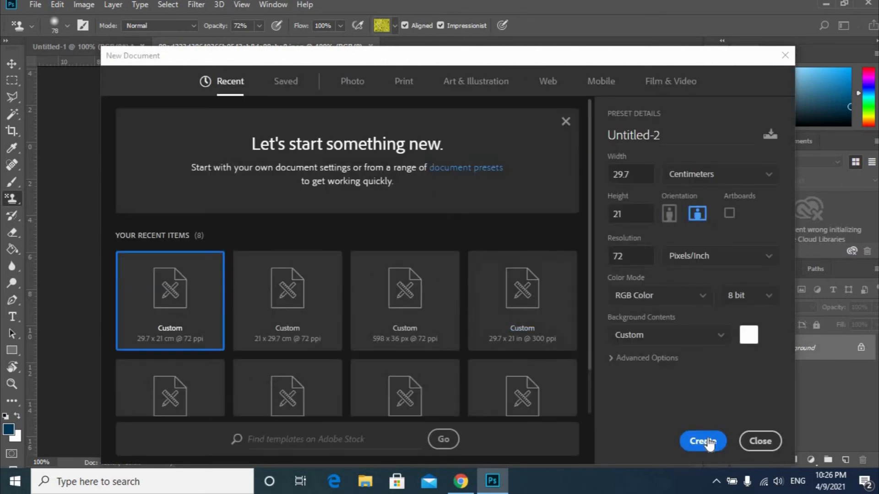
click(708, 440)
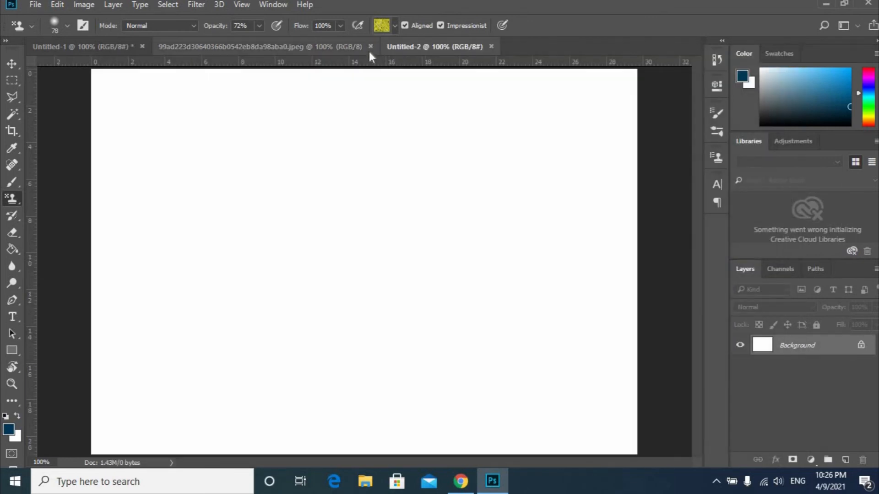
Step: Choose the Photoshop logo as the stamp pattern and set the soft round brush size to 72 px
click(353, 25)
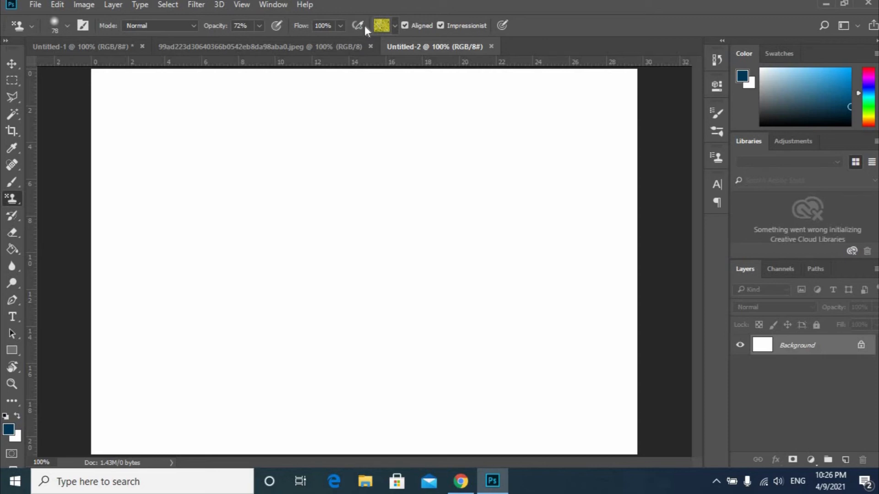
click(393, 26)
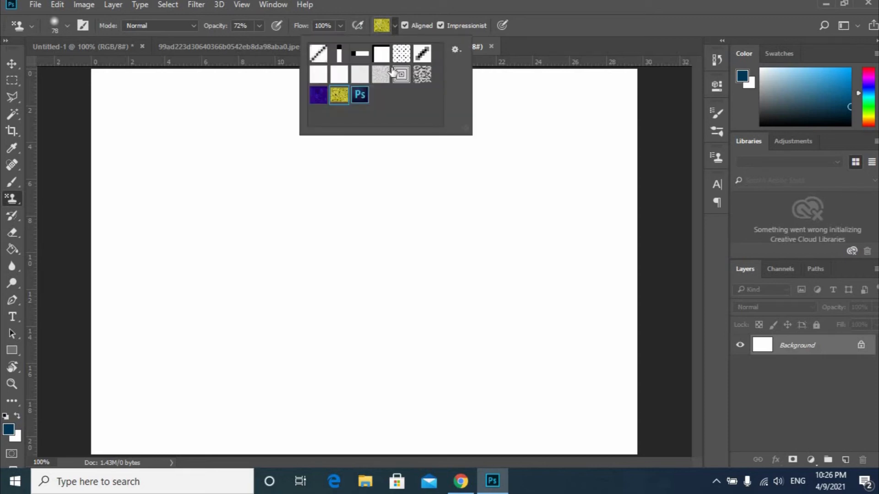
click(361, 95)
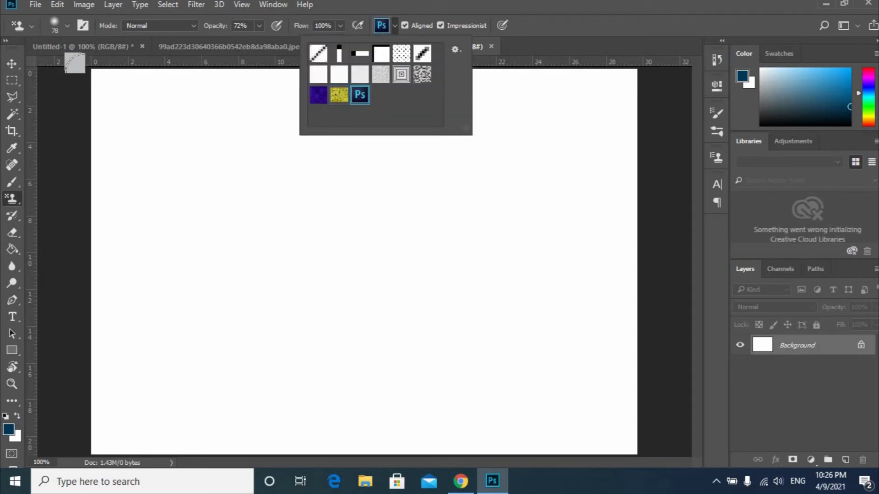
click(69, 26)
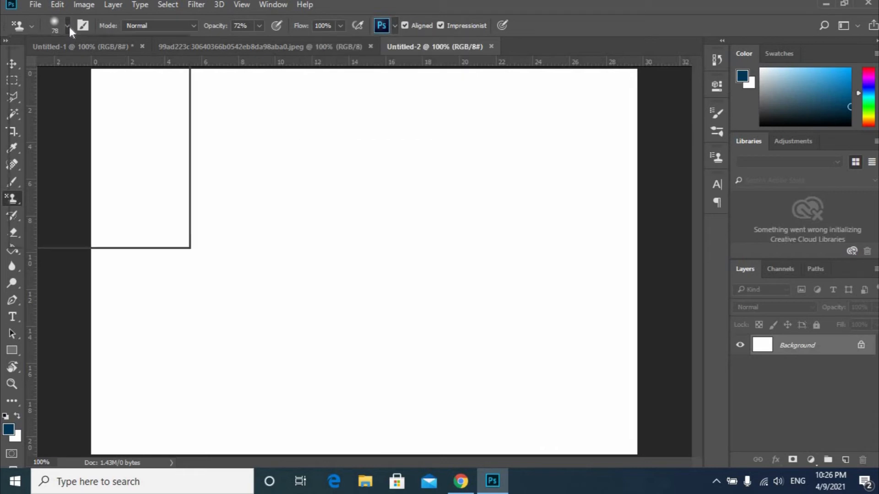
drag(105, 68, 101, 68)
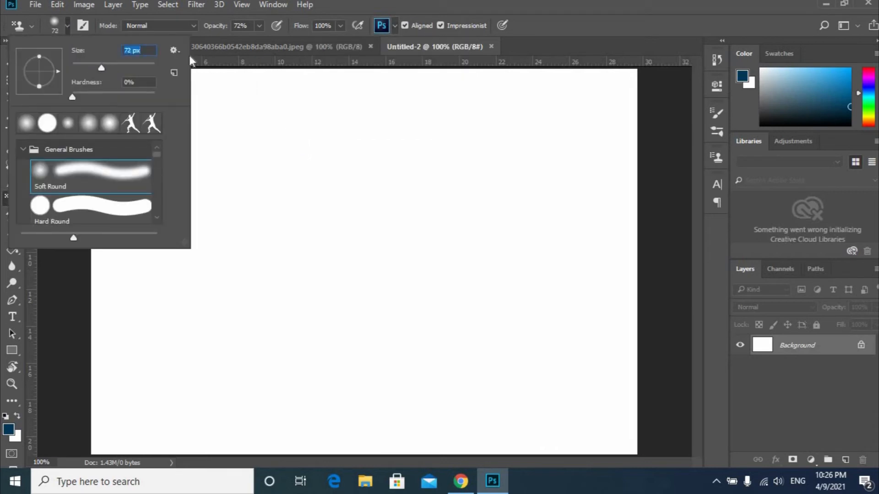
Step: Try painting a few strokes of the logo pattern with Impressionist enabled, and undo them
mouse_move(306, 141)
mouse_down()
mouse_move(303, 163)
mouse_move(326, 167)
mouse_up()
mouse_move(314, 206)
mouse_down()
mouse_move(399, 202)
mouse_move(407, 222)
mouse_up()
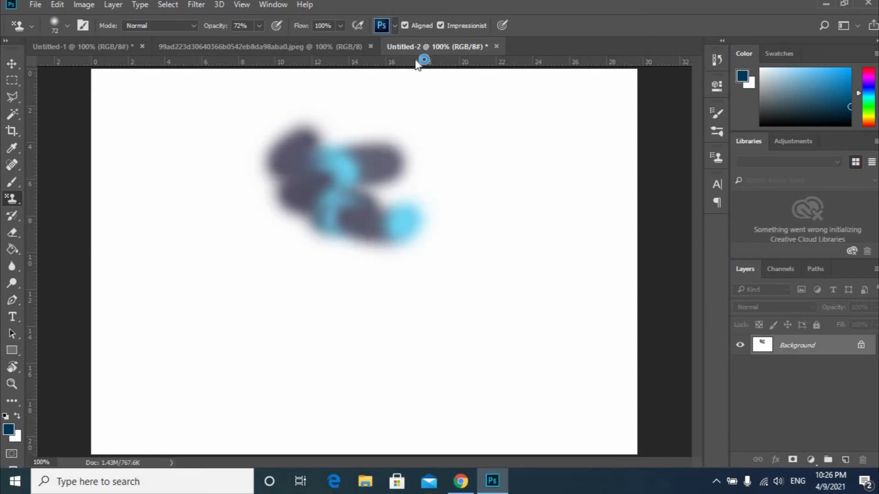
key(ctrl+z)
key(ctrl+z)
Step: Disable the Impressionist option and paint the logo pattern over the canvas's upper-left area until one Ps logo is filled in
click(440, 25)
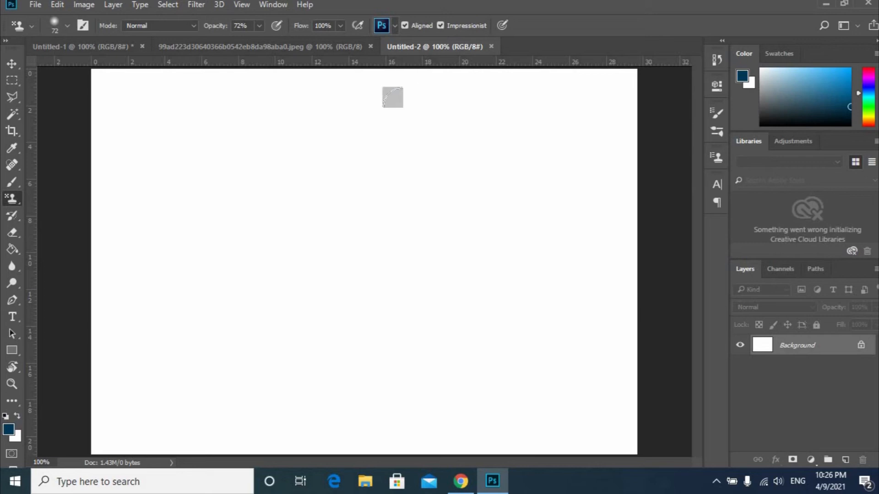
mouse_move(290, 160)
mouse_down()
mouse_move(252, 177)
mouse_move(274, 193)
mouse_move(174, 249)
mouse_move(205, 240)
mouse_move(227, 264)
mouse_move(243, 218)
mouse_move(303, 199)
mouse_move(246, 264)
mouse_move(349, 240)
mouse_move(229, 245)
mouse_move(268, 160)
mouse_move(257, 150)
mouse_move(268, 135)
mouse_move(197, 117)
mouse_move(163, 95)
mouse_move(124, 135)
mouse_move(174, 164)
mouse_move(175, 115)
mouse_move(320, 124)
mouse_move(236, 106)
mouse_move(313, 169)
mouse_move(373, 189)
mouse_move(315, 89)
mouse_move(159, 107)
mouse_move(192, 194)
mouse_move(175, 230)
mouse_move(172, 270)
mouse_move(177, 225)
mouse_move(139, 232)
mouse_move(135, 259)
mouse_move(123, 262)
mouse_move(131, 154)
mouse_move(122, 211)
mouse_move(236, 181)
mouse_move(287, 187)
mouse_move(265, 196)
mouse_up()
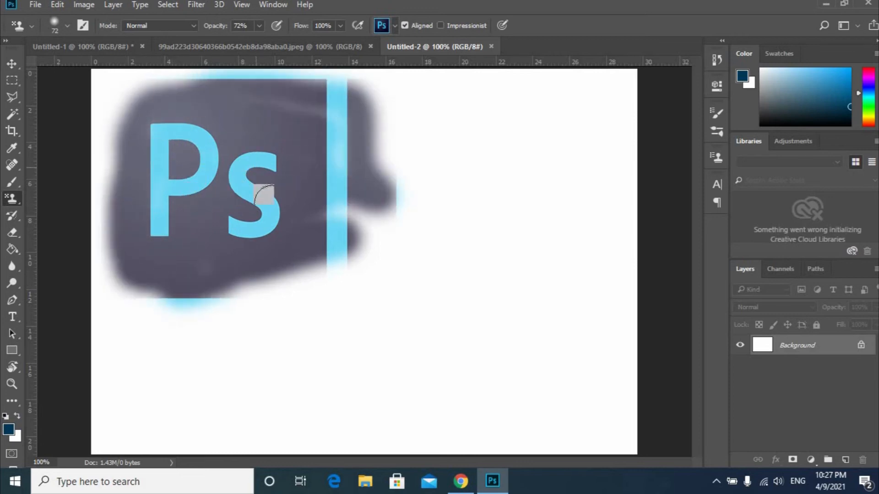
Step: Raise the stamp opacity to 100% and paint the logo pattern across the rest of the canvas's upper half and below the first logo
click(259, 25)
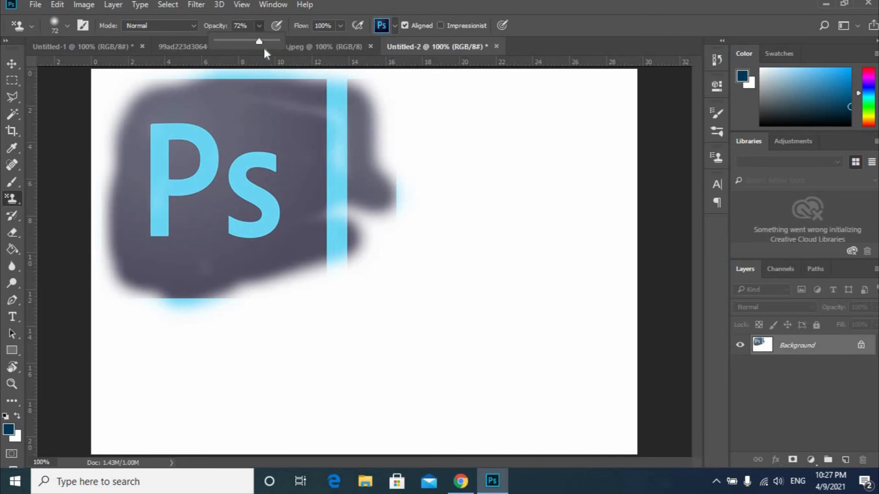
drag(259, 42, 282, 51)
mouse_move(390, 201)
mouse_down()
mouse_move(373, 232)
mouse_move(342, 183)
mouse_move(360, 128)
mouse_move(376, 115)
mouse_move(359, 186)
mouse_move(358, 176)
mouse_move(328, 230)
mouse_move(384, 171)
mouse_move(331, 70)
mouse_move(437, 96)
mouse_move(407, 125)
mouse_move(384, 96)
mouse_move(377, 101)
mouse_move(435, 111)
mouse_move(397, 168)
mouse_move(546, 184)
mouse_move(426, 212)
mouse_move(455, 217)
mouse_move(440, 225)
mouse_move(458, 244)
mouse_move(435, 253)
mouse_move(485, 124)
mouse_move(529, 130)
mouse_move(479, 70)
mouse_move(435, 97)
mouse_move(544, 125)
mouse_move(525, 141)
mouse_move(531, 226)
mouse_move(562, 258)
mouse_move(548, 250)
mouse_move(563, 234)
mouse_move(580, 117)
mouse_move(556, 62)
mouse_move(544, 57)
mouse_move(566, 119)
mouse_move(611, 121)
mouse_move(604, 173)
mouse_move(585, 190)
mouse_move(585, 211)
mouse_move(606, 235)
mouse_move(565, 271)
mouse_move(298, 265)
mouse_move(102, 275)
mouse_move(163, 246)
mouse_move(104, 188)
mouse_up()
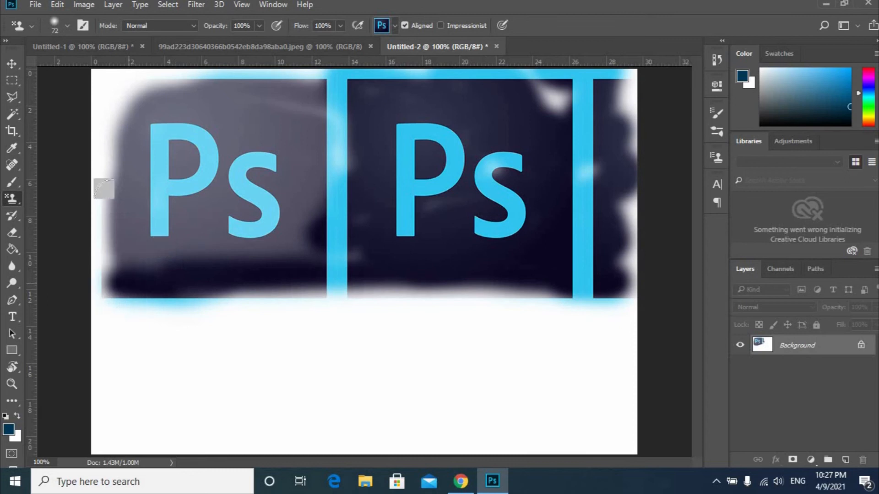
Step: Switch to the fencer-shaped brush and stamp many pattern-filled figures across the white area below the logos
click(67, 25)
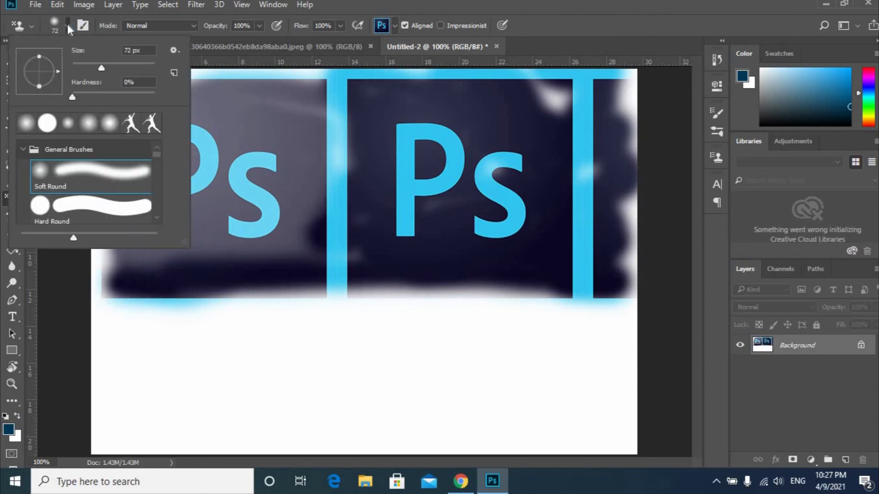
click(150, 132)
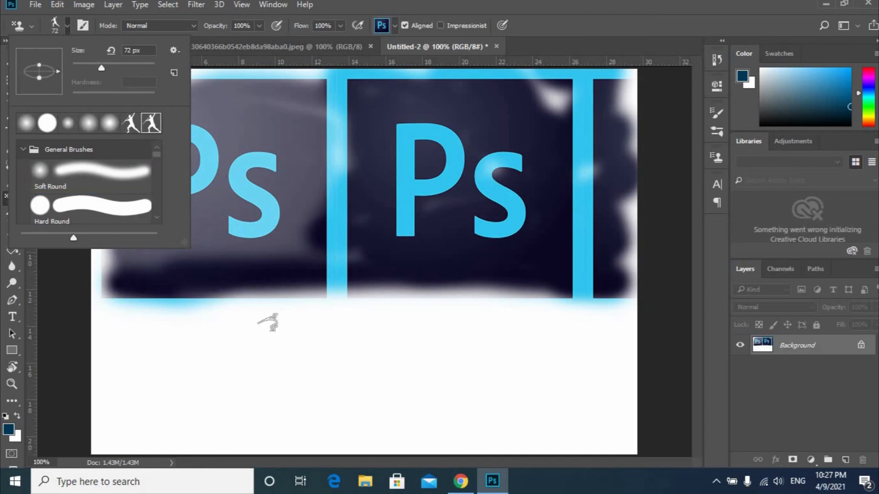
click(335, 347)
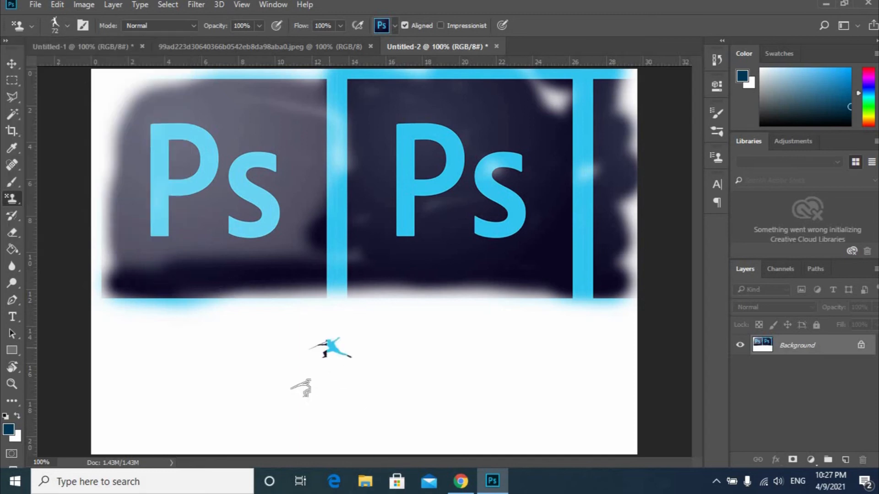
click(312, 395)
click(299, 374)
click(286, 359)
click(306, 343)
drag(257, 365, 261, 371)
click(264, 348)
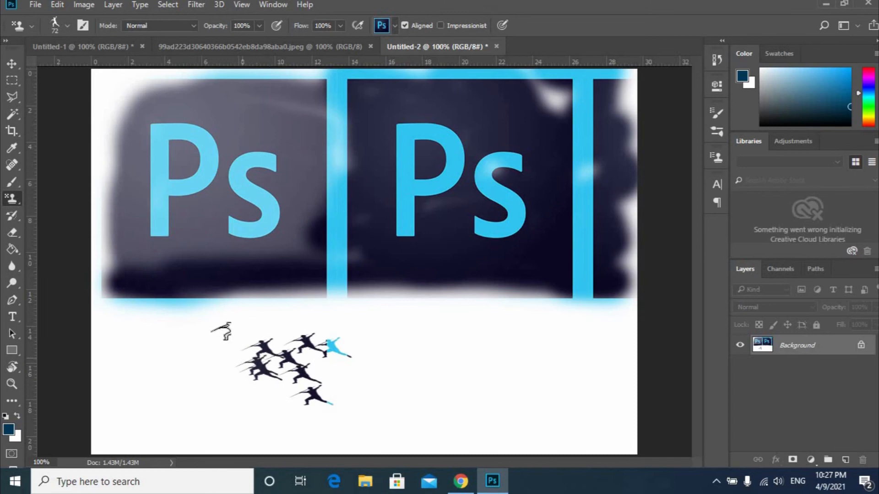
click(258, 334)
click(232, 345)
click(230, 328)
click(202, 336)
click(181, 339)
click(171, 311)
click(168, 340)
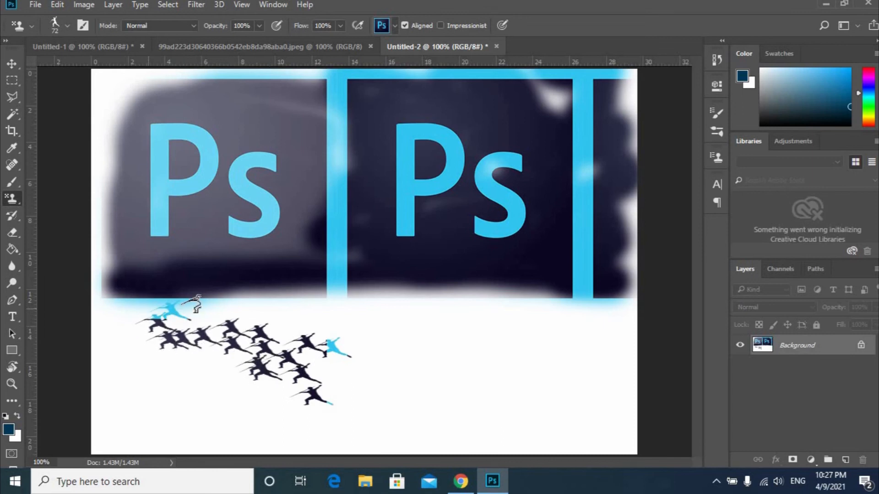
click(145, 324)
click(190, 314)
click(202, 303)
click(251, 291)
click(225, 327)
click(238, 320)
click(269, 312)
click(308, 330)
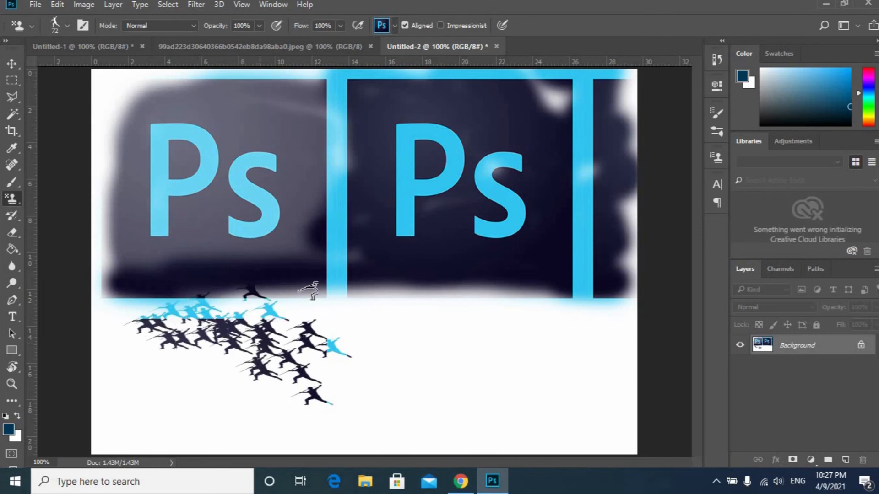
click(320, 292)
click(346, 331)
click(363, 312)
click(407, 339)
click(442, 367)
click(392, 349)
click(306, 339)
click(320, 375)
click(391, 378)
click(351, 355)
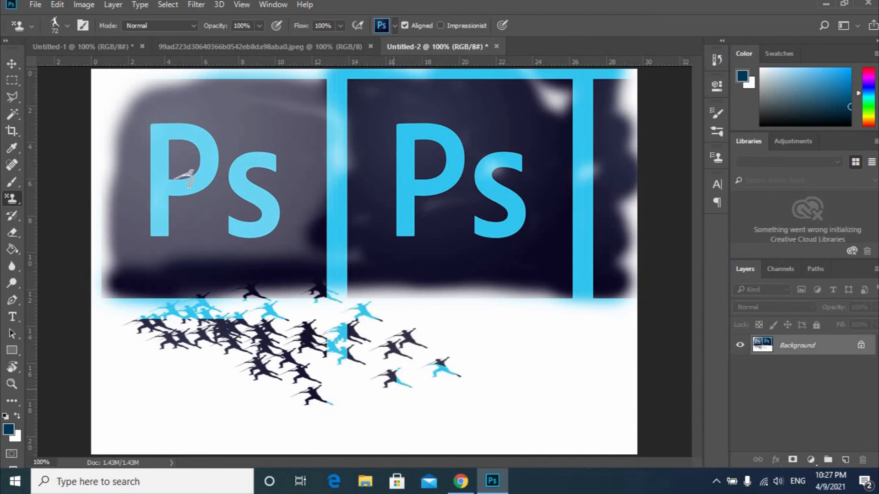
click(382, 393)
click(334, 374)
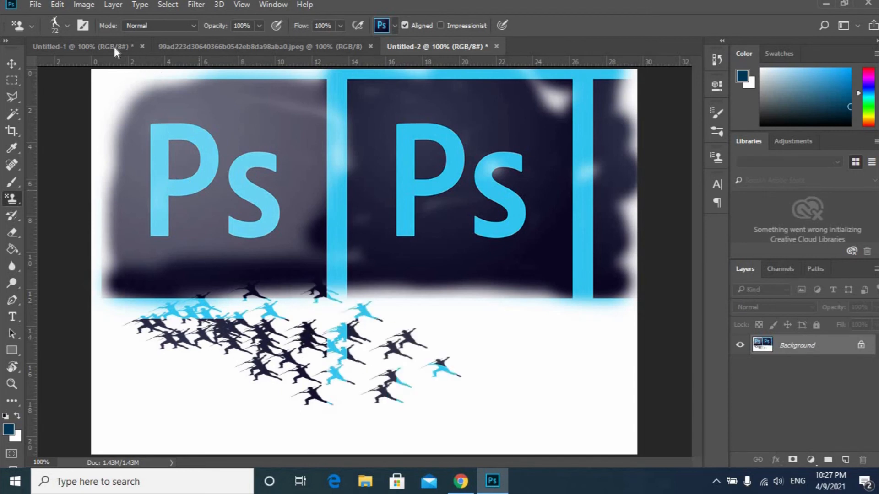
Step: Choose the Kyle's Paintbox - Wet Blender 50 brush and smudge the stamped figures across the whole lower part of the canvas
click(67, 25)
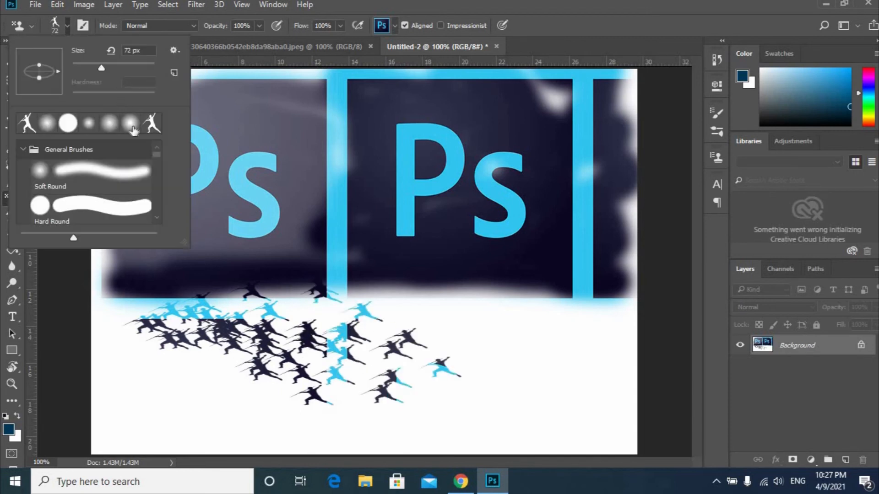
click(157, 184)
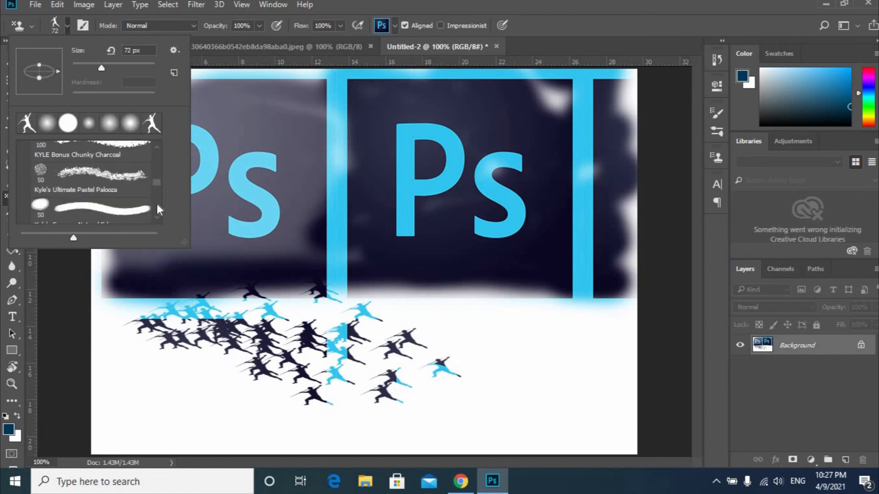
scroll(156, 209, down, 6)
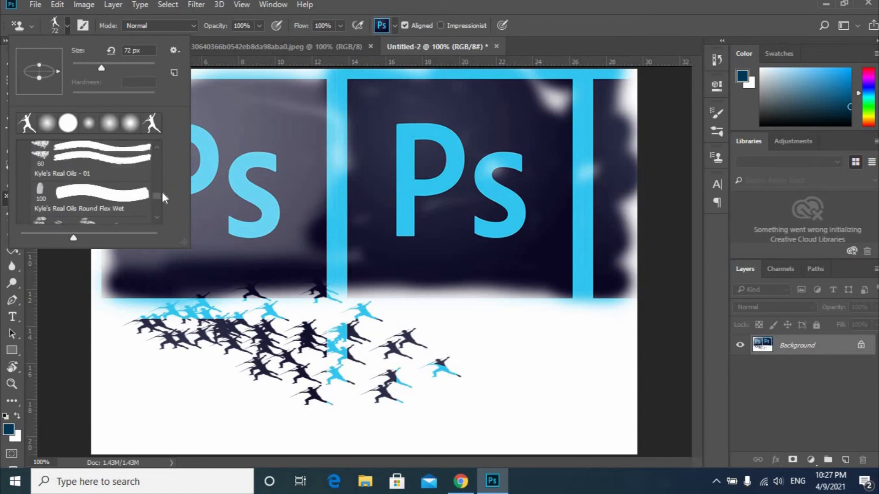
scroll(162, 192, up, 4)
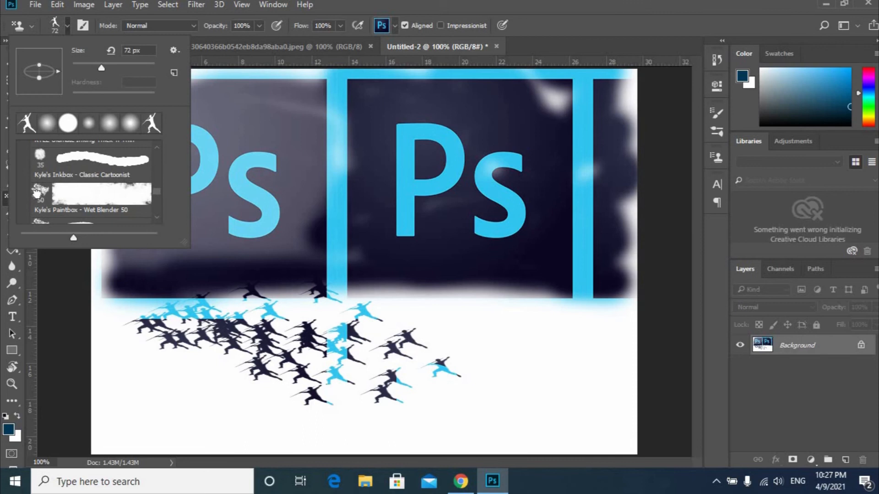
click(141, 216)
mouse_move(493, 332)
mouse_down()
mouse_move(491, 339)
mouse_move(447, 323)
mouse_move(437, 349)
mouse_move(293, 412)
mouse_move(373, 350)
mouse_move(188, 297)
mouse_move(241, 373)
mouse_move(201, 411)
mouse_move(215, 440)
mouse_move(206, 446)
mouse_up()
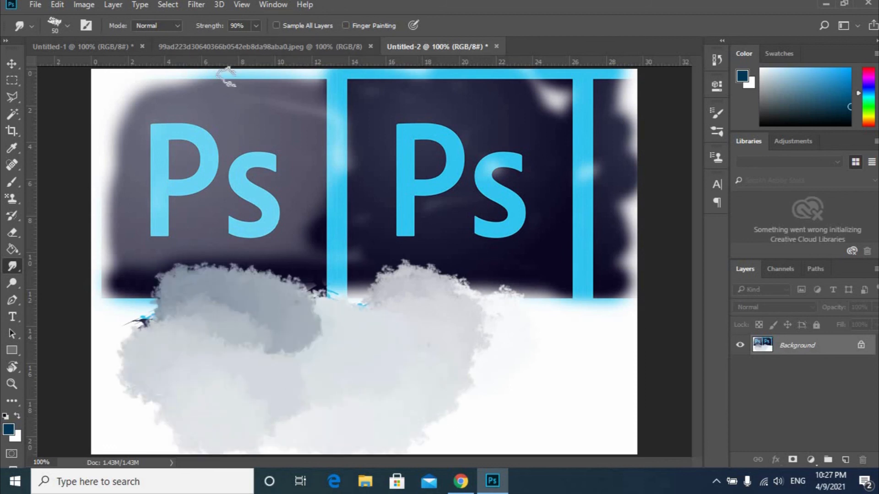
mouse_move(264, 323)
mouse_down()
mouse_move(85, 343)
mouse_move(218, 345)
mouse_move(125, 409)
mouse_move(517, 408)
mouse_move(326, 391)
mouse_move(683, 361)
mouse_move(499, 360)
mouse_move(491, 343)
mouse_move(618, 330)
mouse_move(587, 329)
mouse_up()
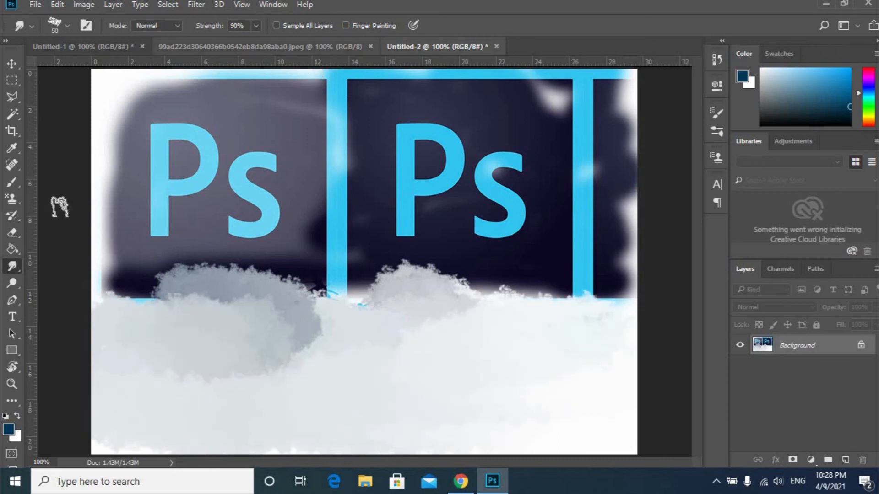
Step: Return to the Pattern Stamp tool and stamp a single fencer figure on the smudged area below the second logo
right_click(19, 266)
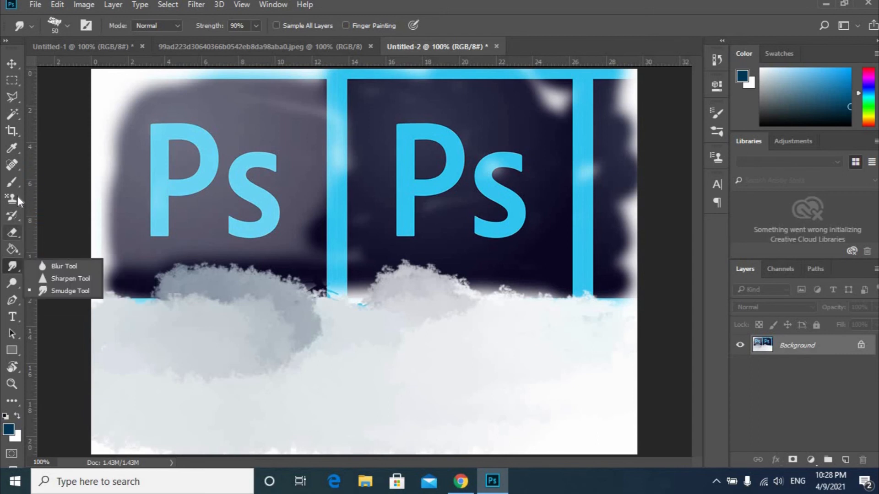
click(17, 200)
right_click(17, 200)
click(58, 211)
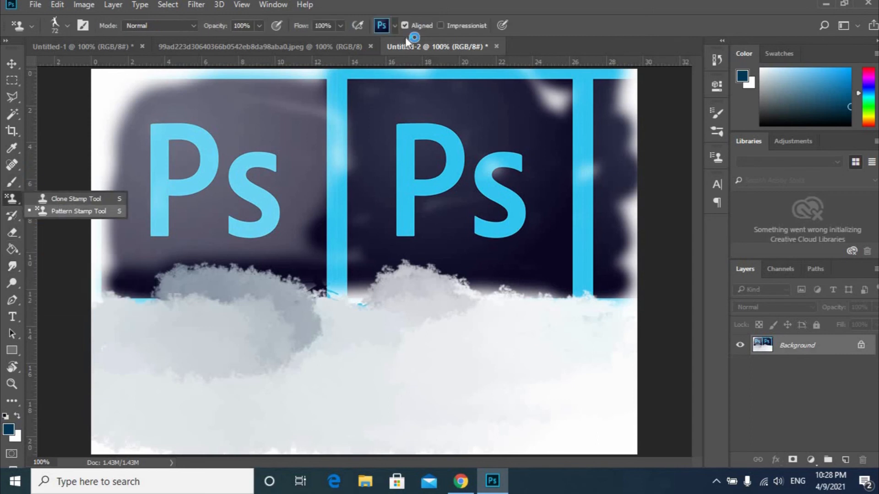
click(394, 335)
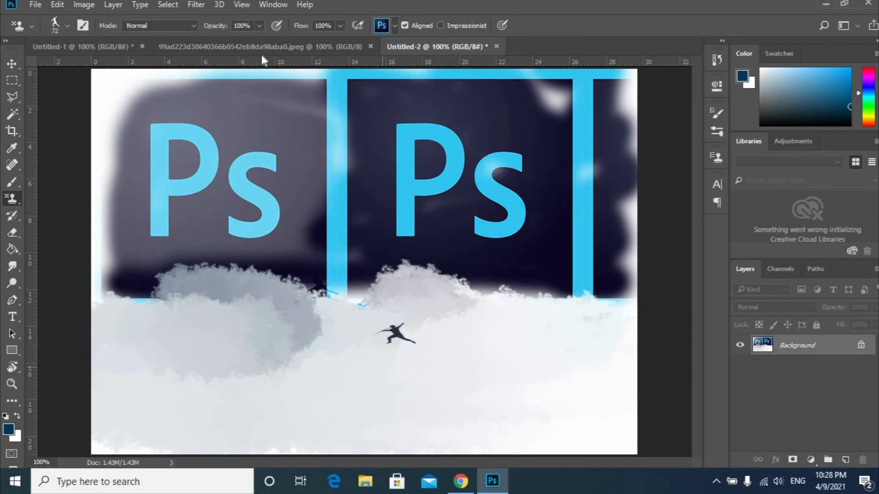
Step: Reselect the size 50 wet blender brush and smudge over the single figure and along the lower edge of the logos
click(67, 27)
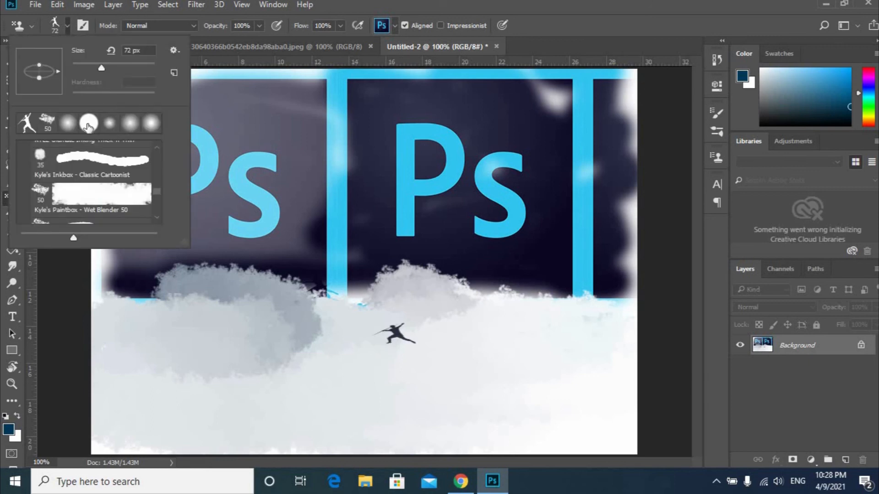
click(49, 123)
mouse_move(388, 327)
mouse_down()
mouse_move(263, 347)
mouse_move(403, 330)
mouse_move(187, 370)
mouse_move(250, 391)
mouse_move(476, 408)
mouse_move(253, 414)
mouse_move(649, 374)
mouse_move(564, 305)
mouse_move(488, 293)
mouse_move(430, 311)
mouse_move(153, 296)
mouse_up()
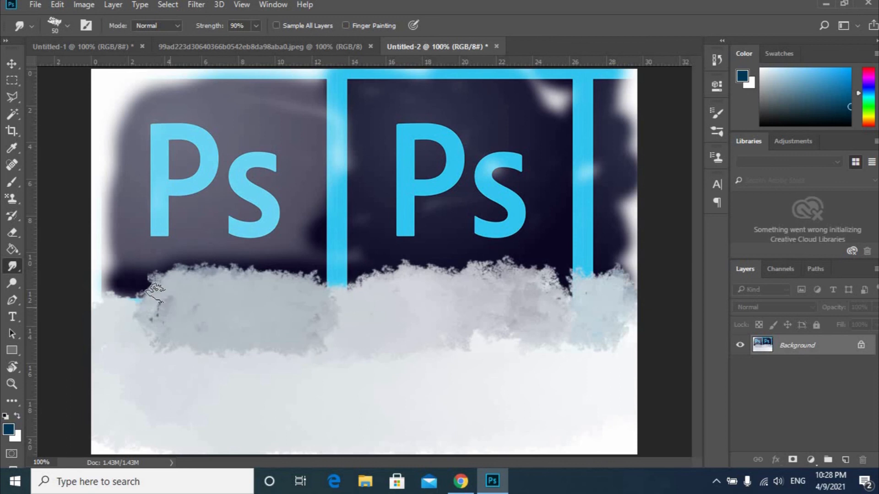
Step: Return to the Pattern Stamp tool with the Photoshop logo pattern and stamp fencer figures below the bar between the two logos
click(13, 265)
click(13, 198)
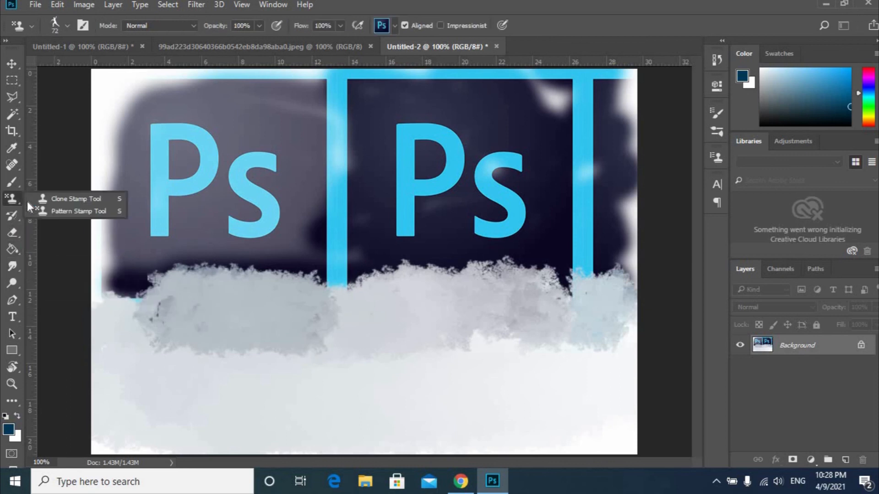
click(382, 26)
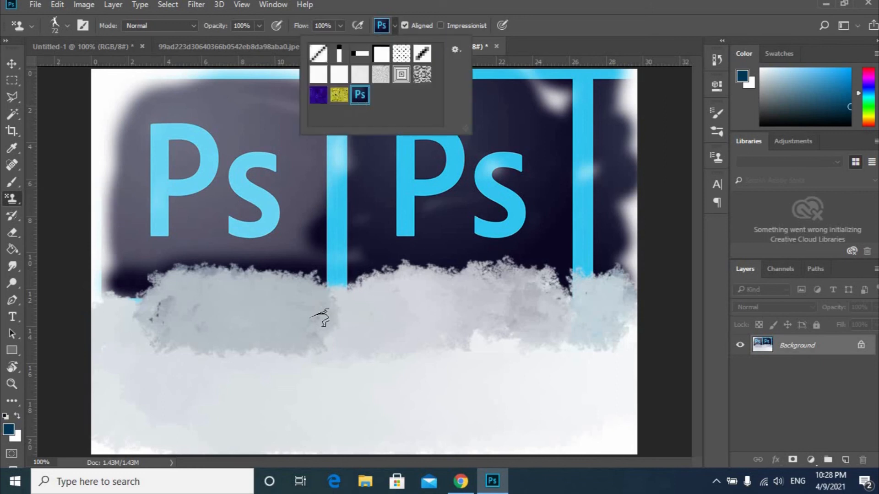
click(329, 317)
click(330, 343)
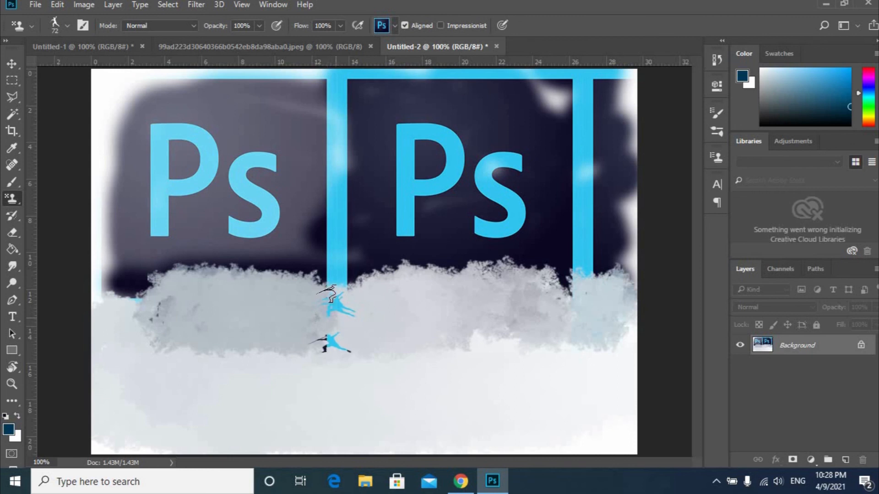
Step: Stamp a column of overlapping fencer figures downward along the blue bar between the two logos
click(335, 317)
click(335, 294)
drag(323, 283, 324, 363)
click(341, 378)
click(344, 327)
click(343, 357)
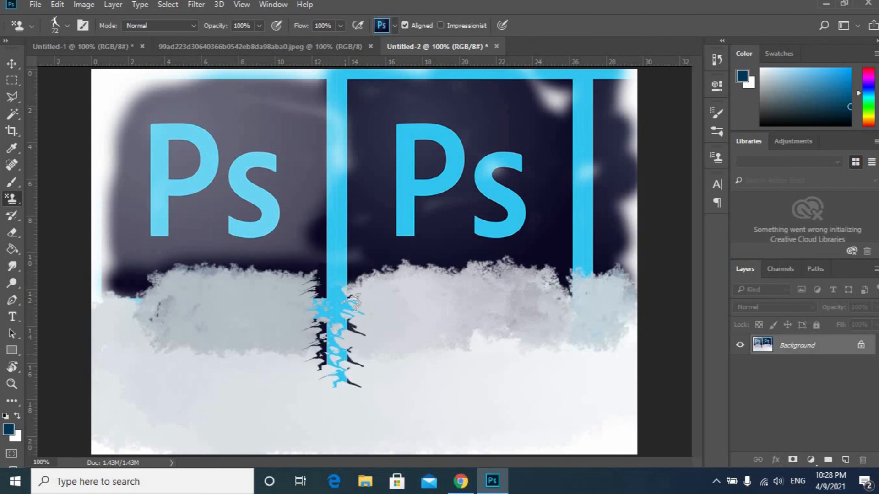
Step: Stamp fencer figures across the smudged band beneath the second logo, from the middle bar to the next blue bar
click(346, 303)
click(358, 286)
click(360, 291)
mouse_move(474, 280)
mouse_down()
mouse_move(522, 286)
mouse_move(350, 311)
mouse_move(486, 308)
mouse_move(362, 332)
mouse_move(457, 318)
mouse_move(384, 318)
mouse_move(382, 308)
mouse_move(569, 300)
mouse_move(487, 305)
mouse_move(540, 289)
mouse_move(467, 296)
mouse_move(521, 279)
mouse_move(414, 284)
mouse_move(457, 276)
mouse_move(398, 279)
mouse_move(396, 267)
mouse_move(387, 290)
mouse_move(385, 270)
mouse_up()
Step: Enlarge the fencer brush to 1102 px and stamp giant figures over the lower and left parts of the canvas
click(68, 25)
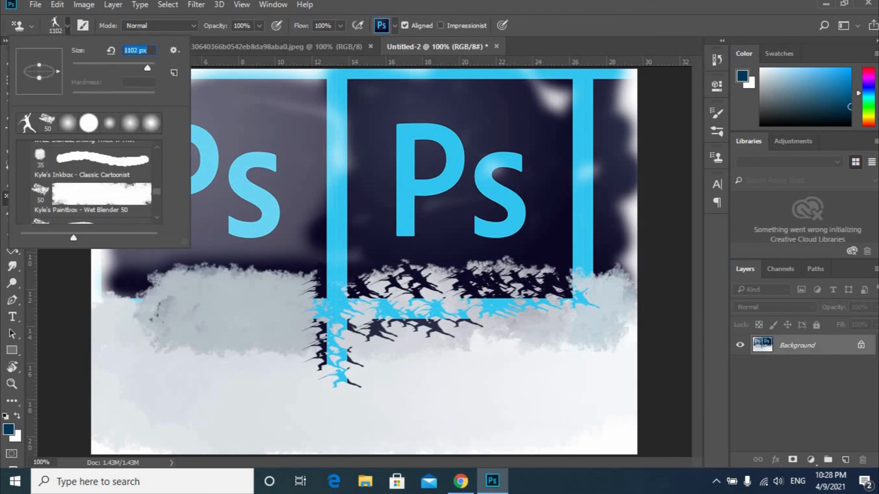
click(322, 349)
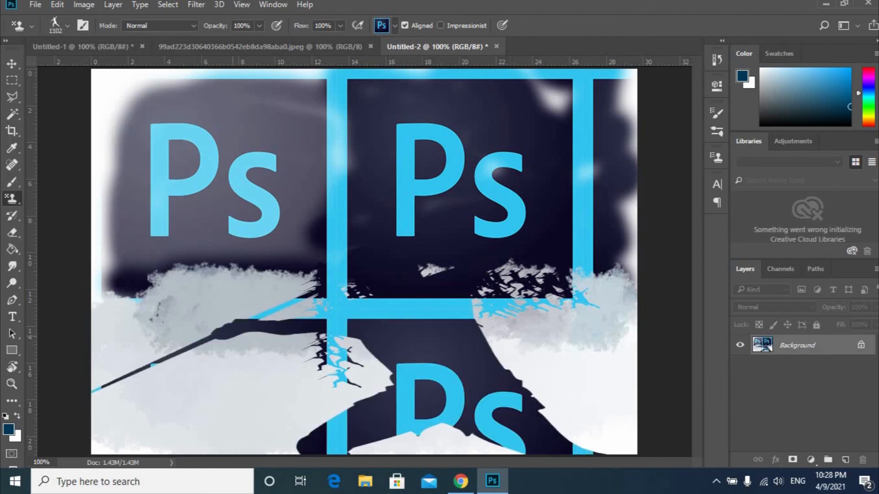
click(233, 337)
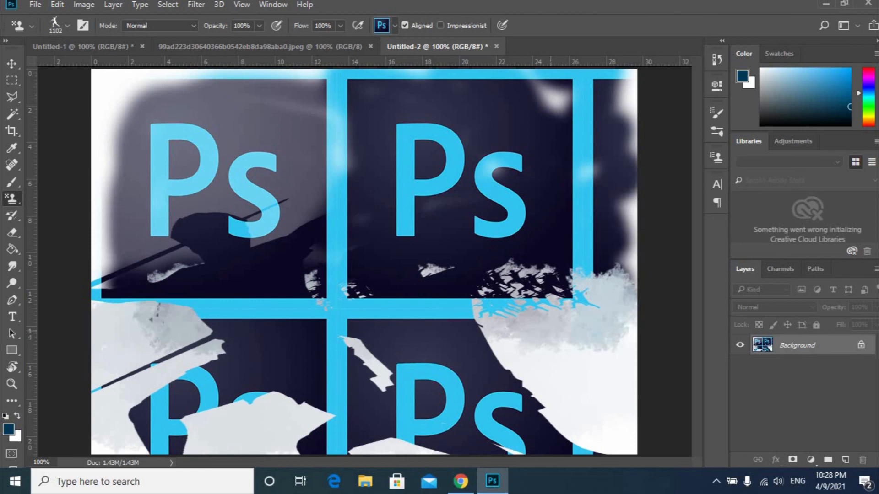
click(551, 332)
click(198, 188)
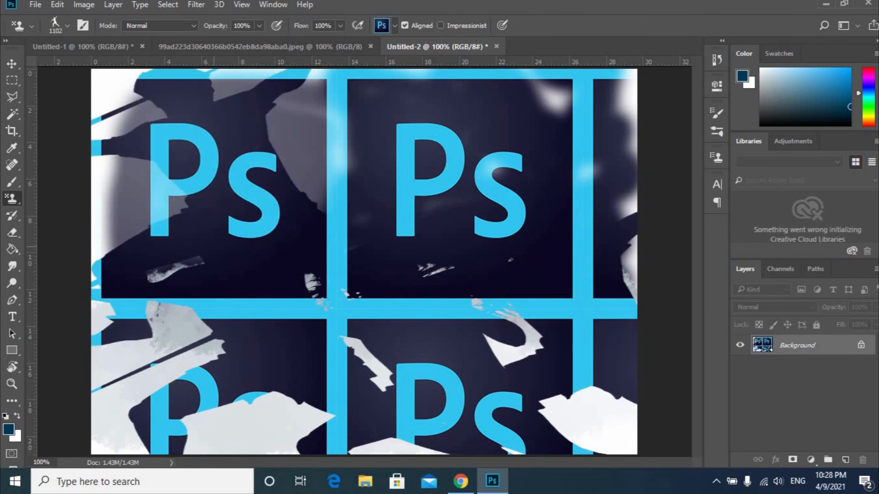
click(361, 183)
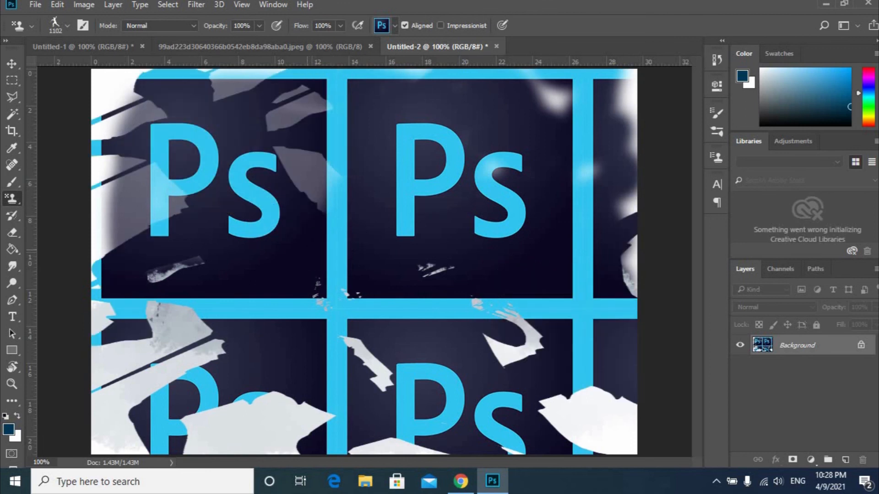
Step: Reduce the fencer brush to 100 px and stamp figures on the white patch beside the lower-left logo's P
click(67, 26)
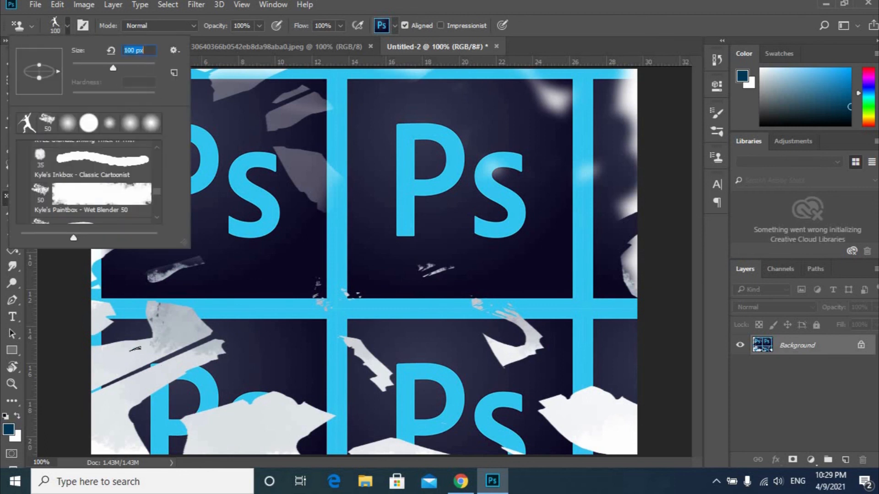
click(164, 341)
click(134, 366)
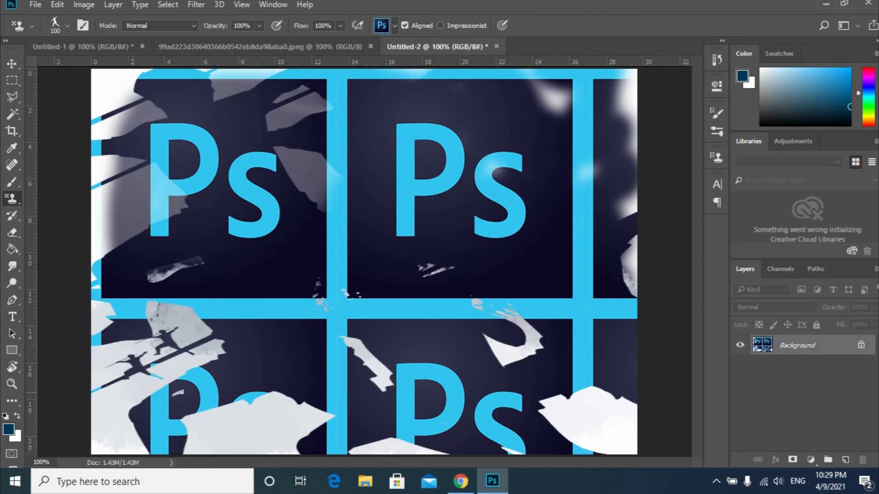
Step: Stamp more 100 px fencer figures over the white patch covering the s of the lower-left logo
click(275, 408)
click(252, 413)
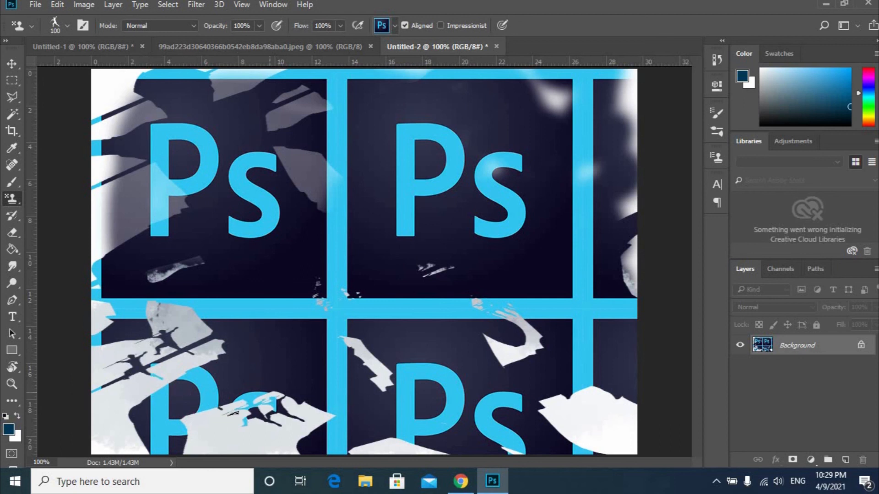
click(269, 395)
click(234, 438)
click(235, 415)
click(266, 430)
click(269, 434)
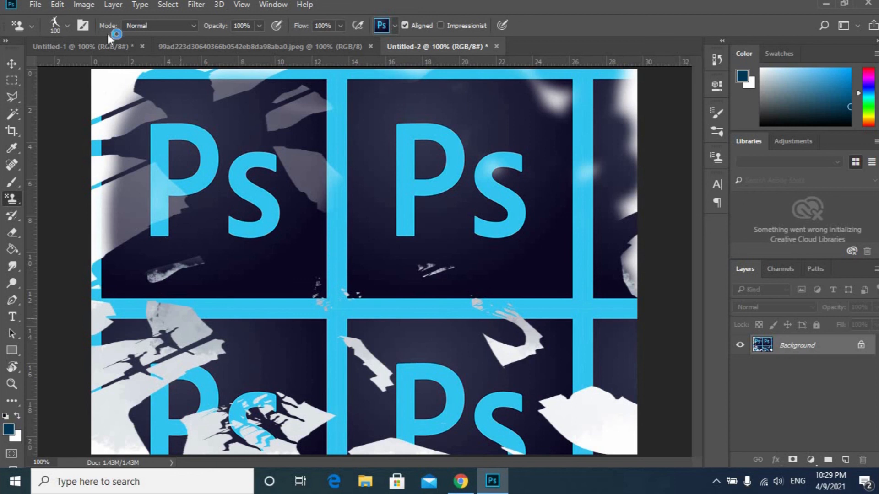
Step: Set the fencer brush size to 146 px and stamp figures over the white areas along the canvas's lower-left edge
click(68, 26)
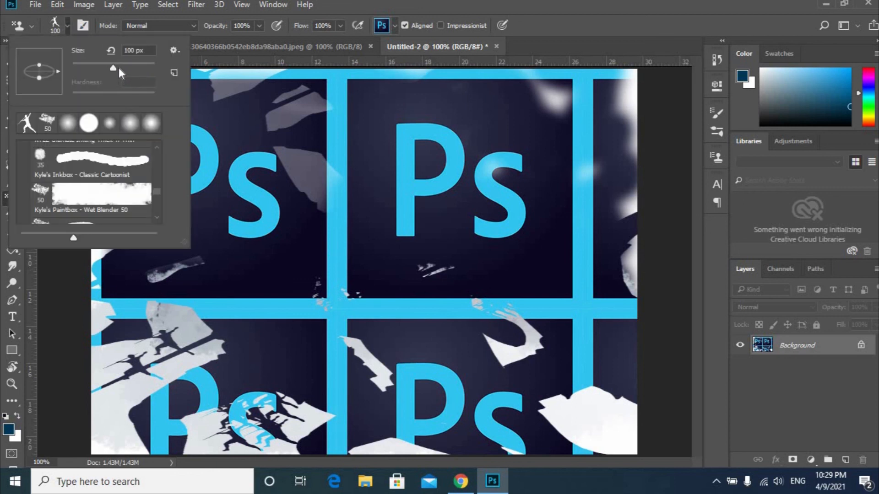
click(123, 70)
click(164, 388)
click(136, 387)
click(132, 352)
click(166, 327)
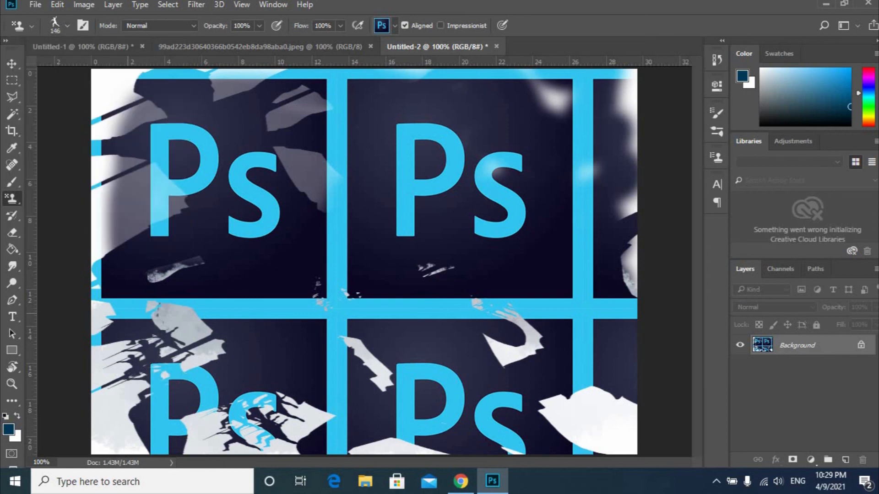
click(126, 323)
click(118, 400)
click(118, 435)
Step: Stamp 146 px fencer figures over the blurry white spot at the upper-right corner of the second logo
click(554, 96)
click(550, 89)
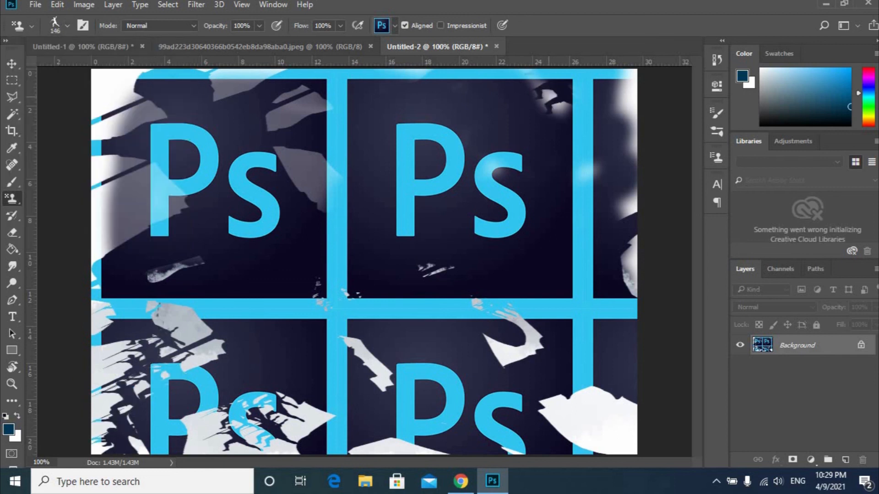
click(553, 105)
click(550, 95)
Step: Stamp fencer figures over the remaining grey patch above the P of the lower-left logo
click(211, 341)
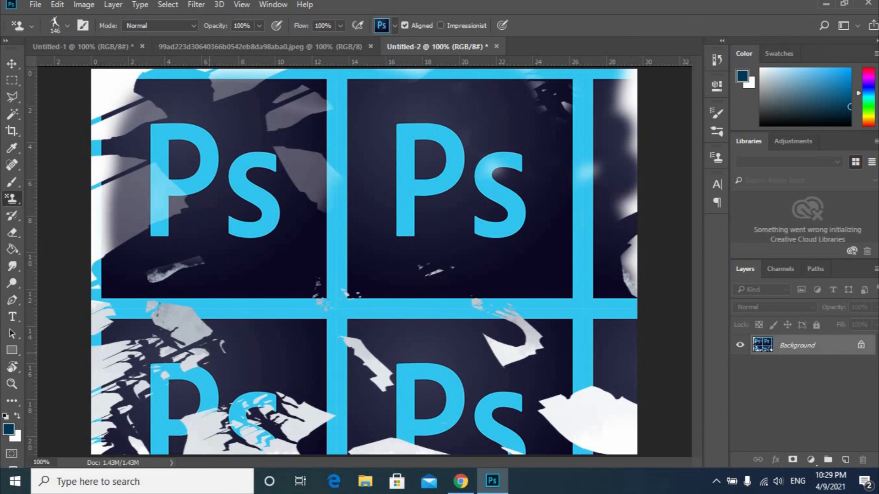
click(193, 339)
click(180, 316)
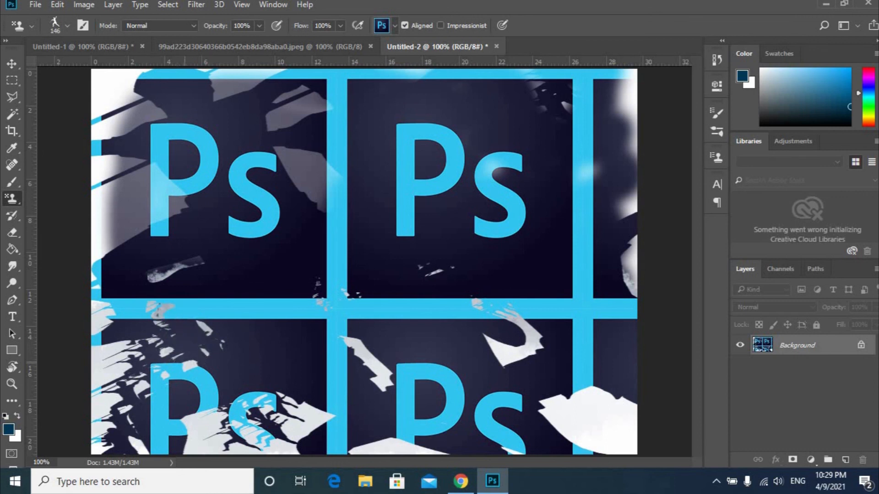